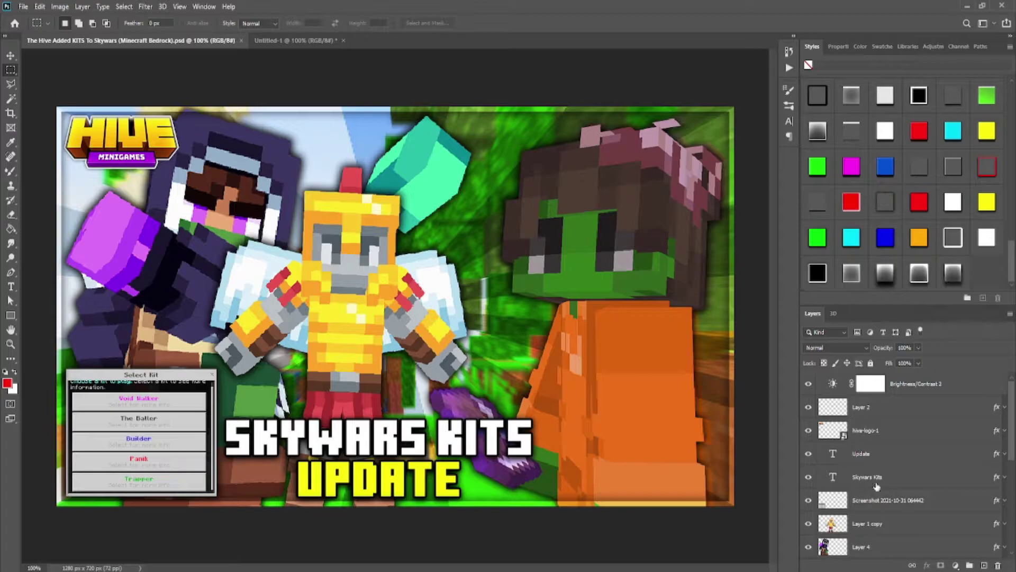
- Switch to the Untitled-1 document and examine the character cutout layer and the two blurred screenshot layers beneath it
click(274, 41)
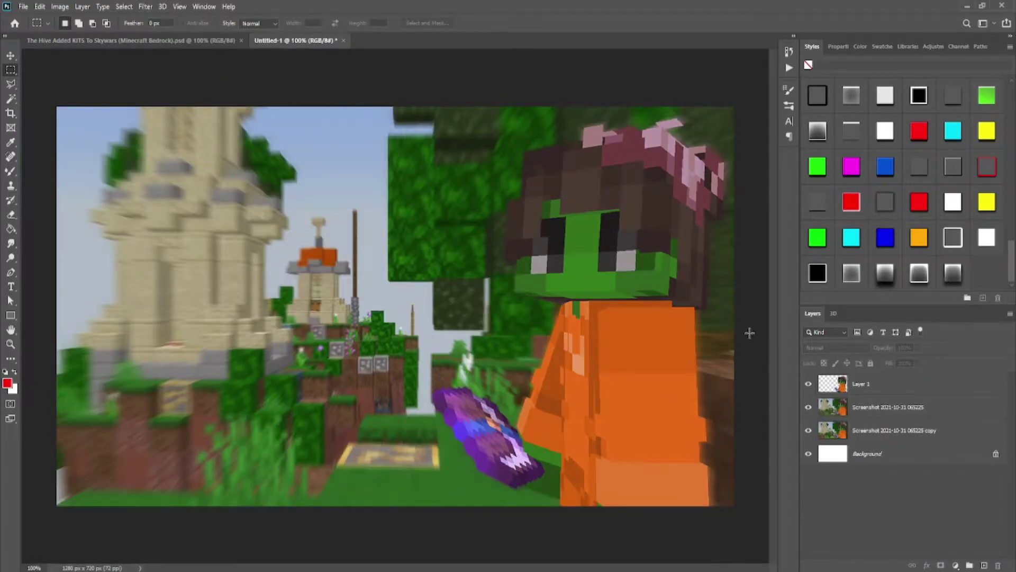
click(808, 387)
click(808, 387)
click(863, 419)
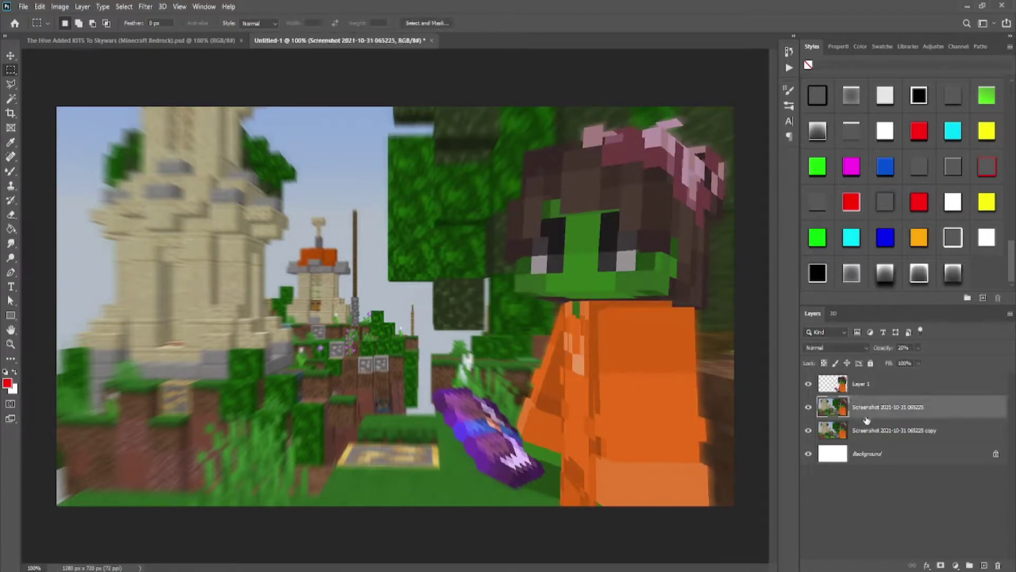
click(876, 427)
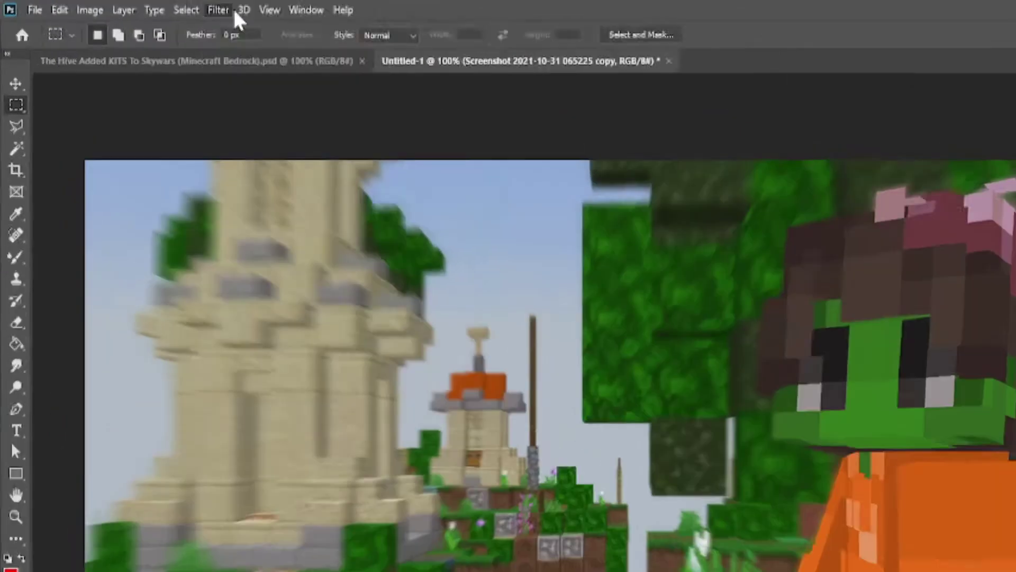
click(163, 6)
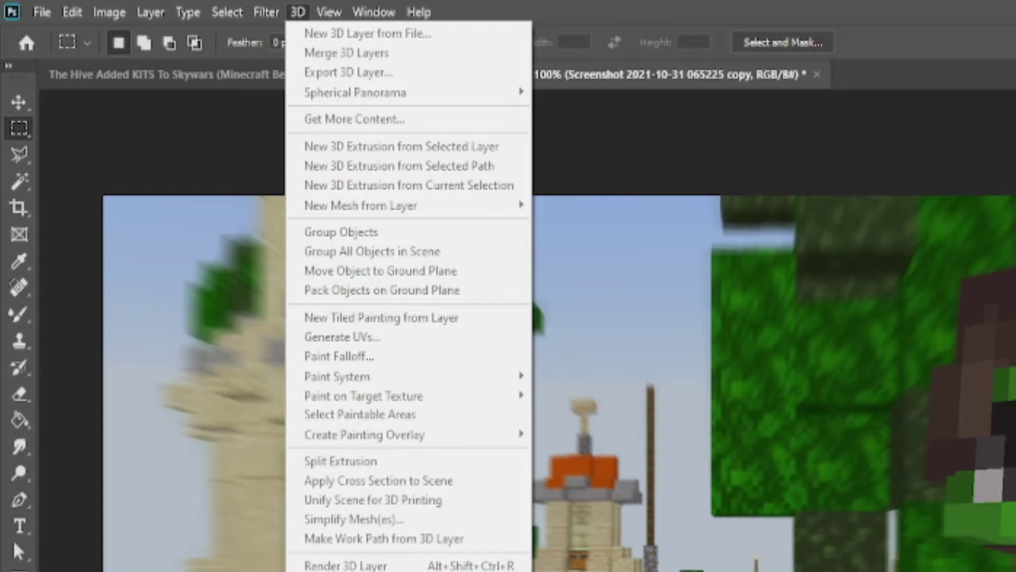
click(266, 12)
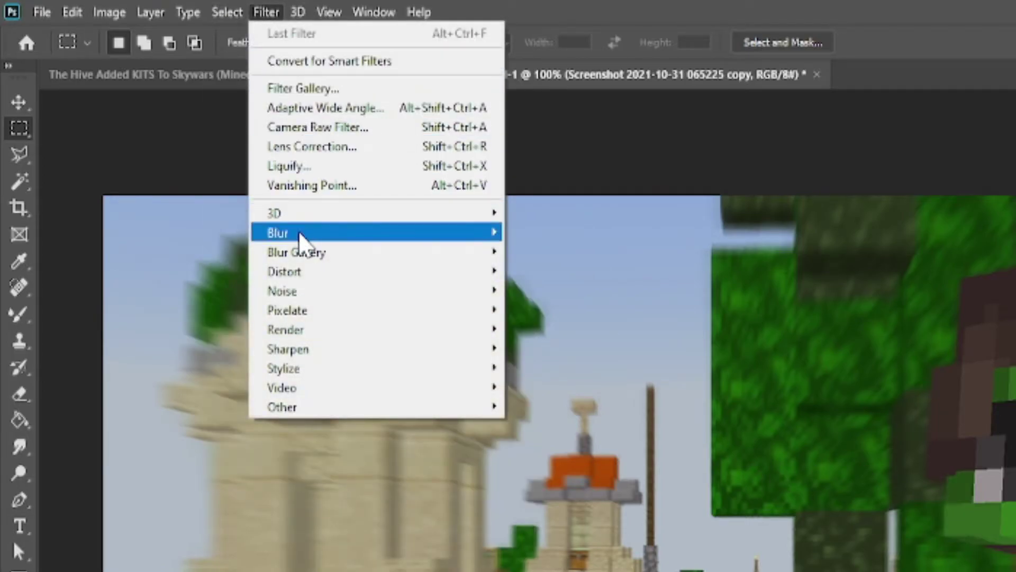
mouse_move(302, 236)
click(544, 363)
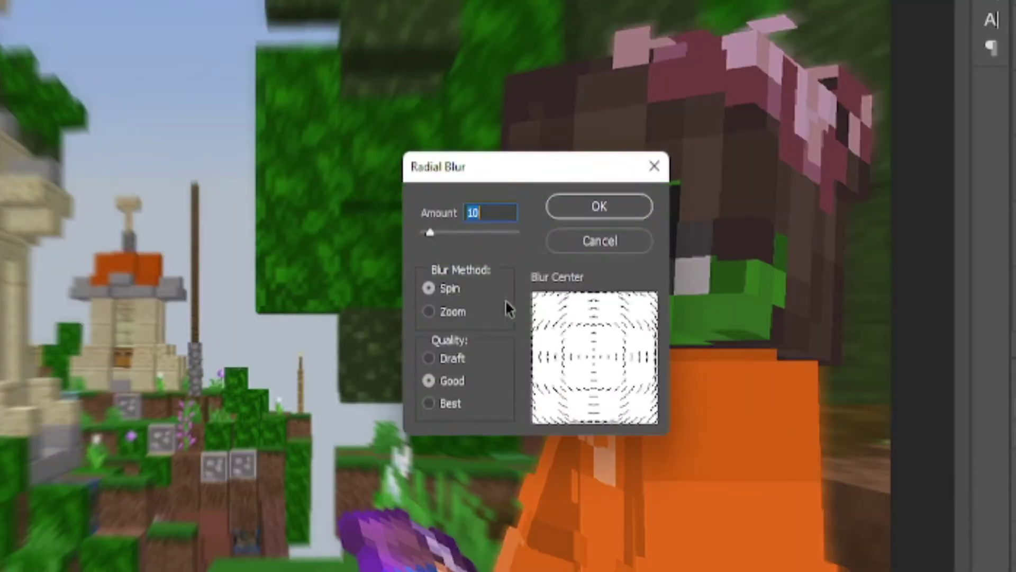
click(454, 312)
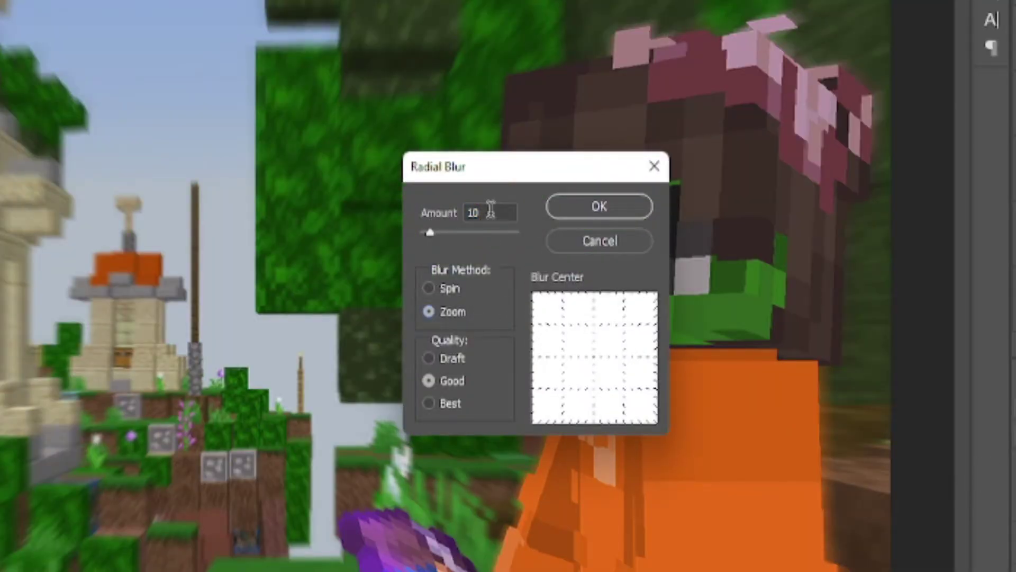
click(448, 407)
click(590, 244)
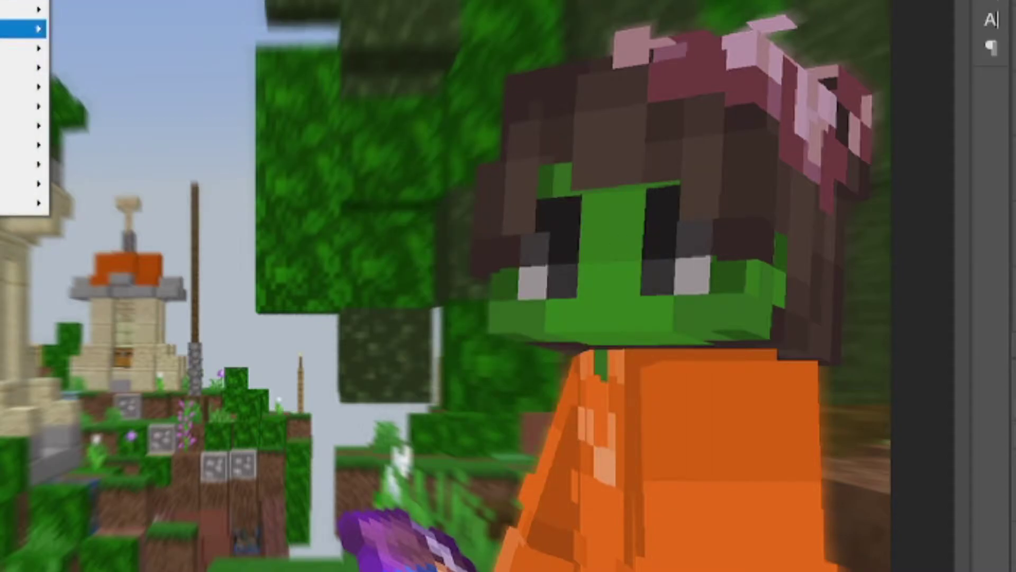
click(100, 165)
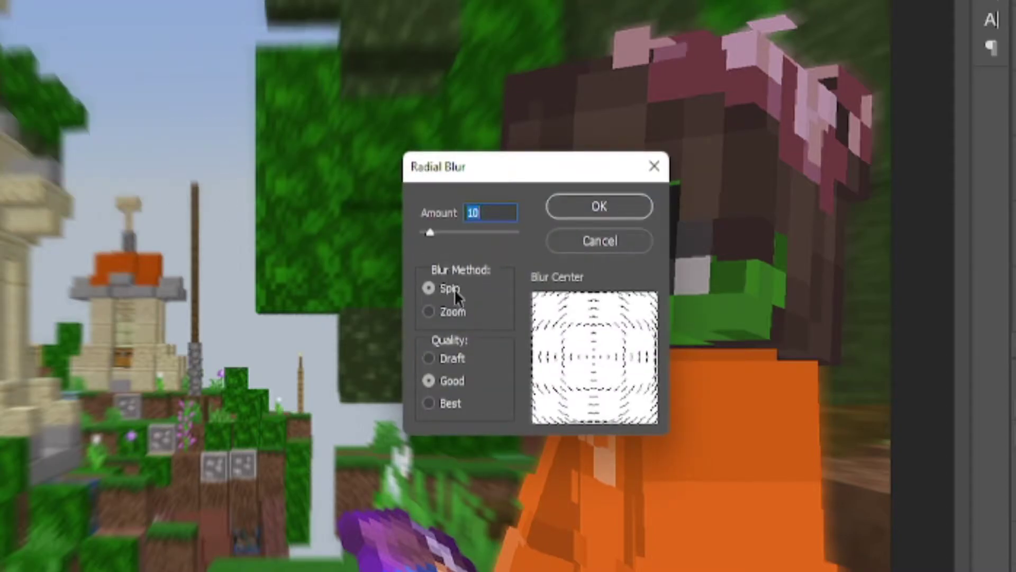
text(5)
click(450, 405)
click(600, 241)
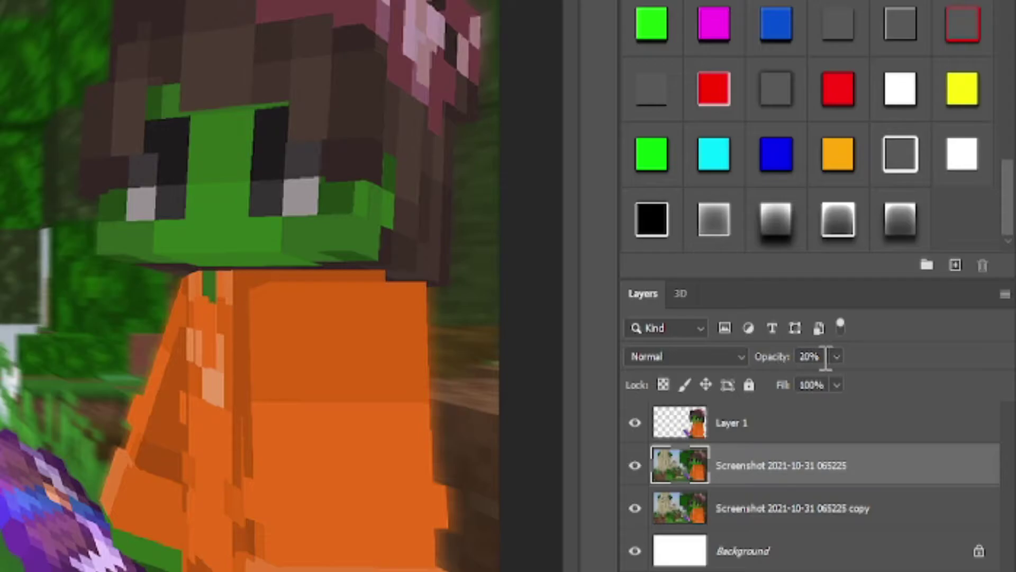
- Apply the style preset containing only a drop shadow to the character cutout on Layer 1 and collapse its effects list
click(771, 440)
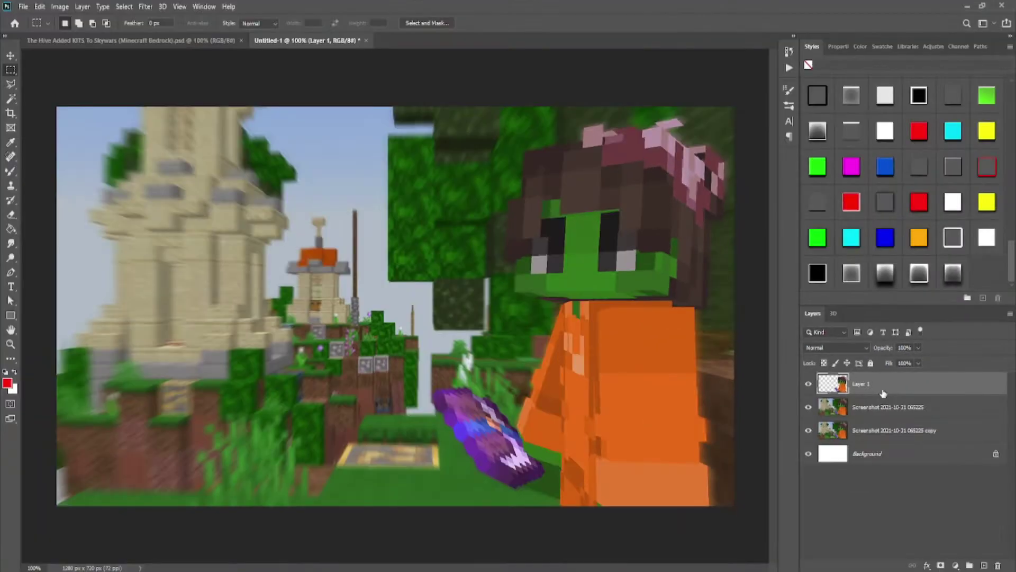
click(809, 385)
click(808, 384)
click(853, 274)
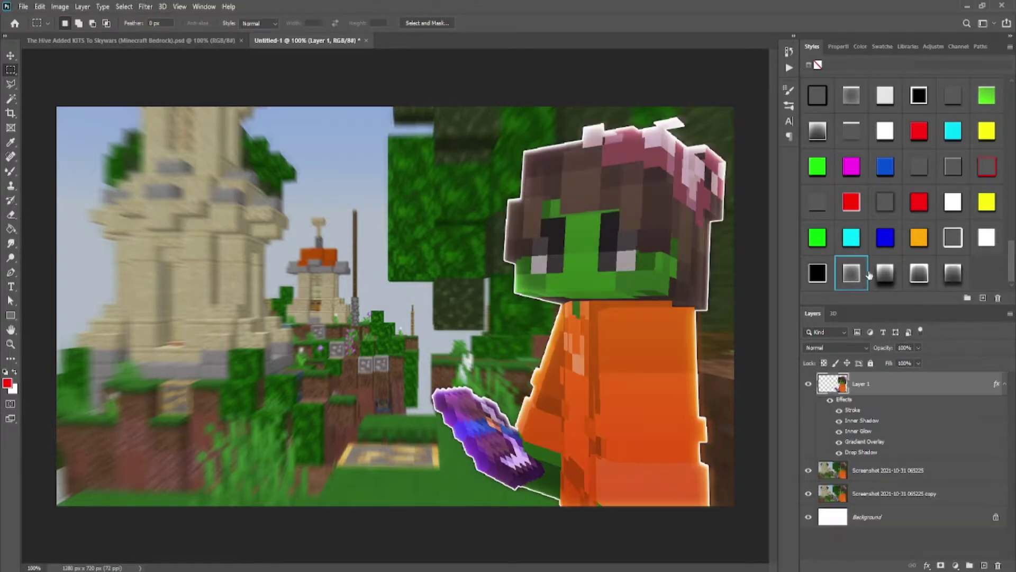
click(887, 204)
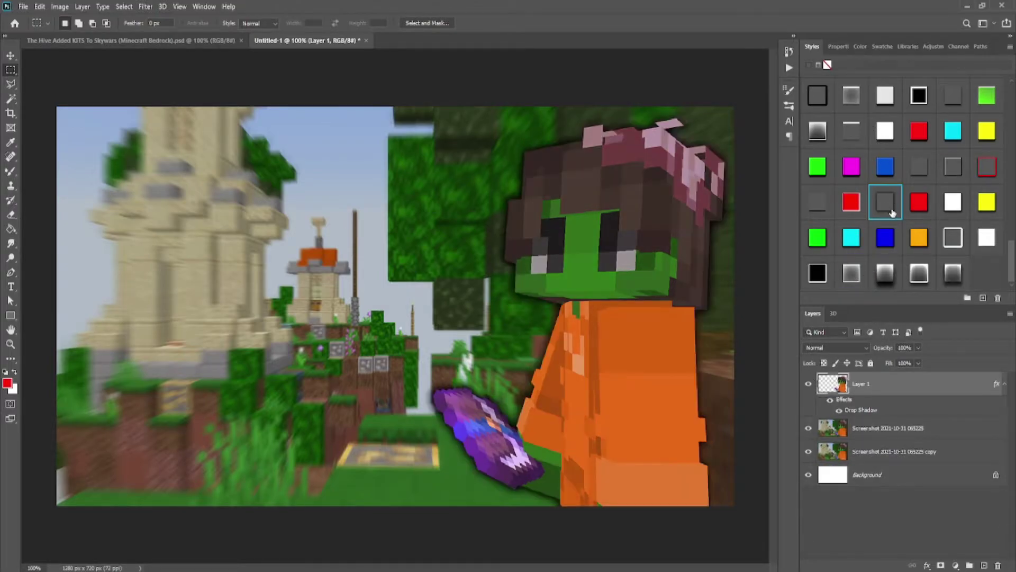
click(1004, 385)
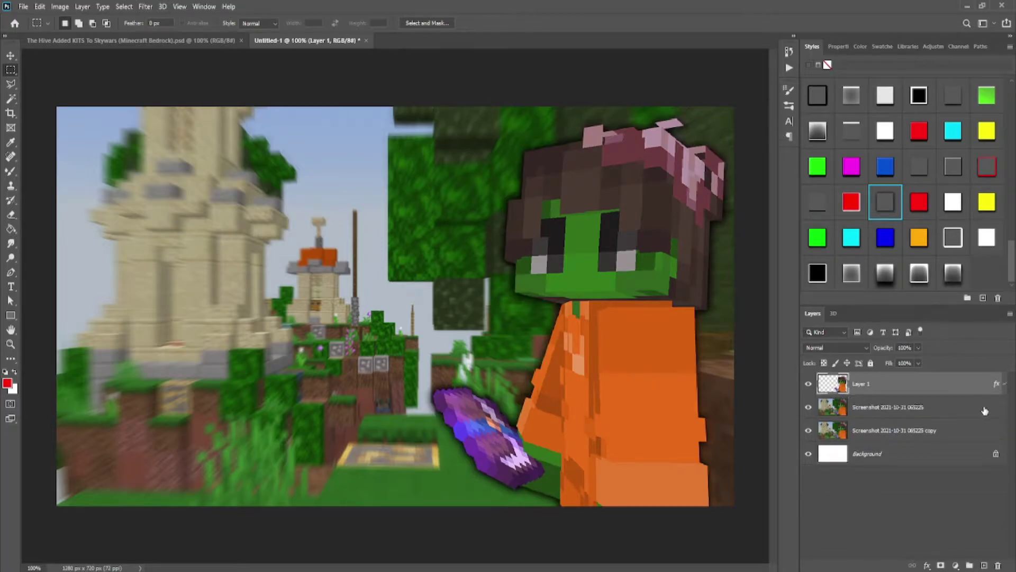
- Create a new empty layer above the character cutout in Untitled-1 and select the entire canvas
click(133, 41)
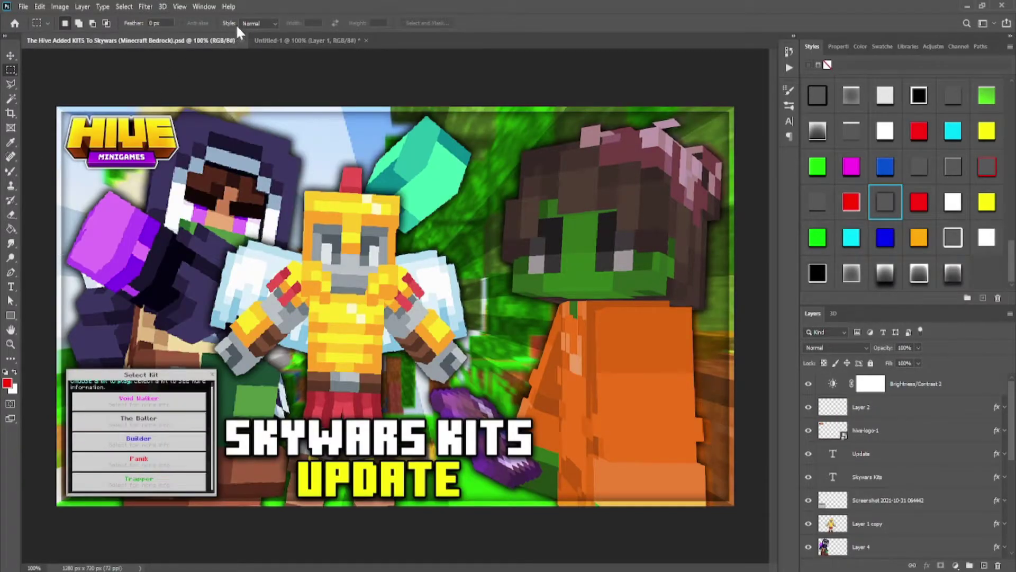
click(278, 42)
click(984, 566)
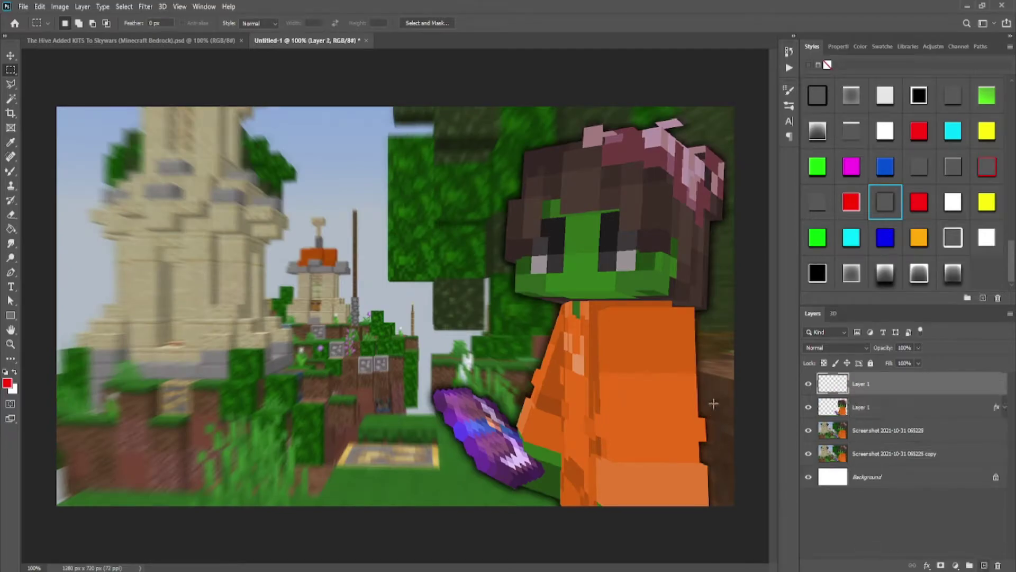
drag(37, 82, 775, 492)
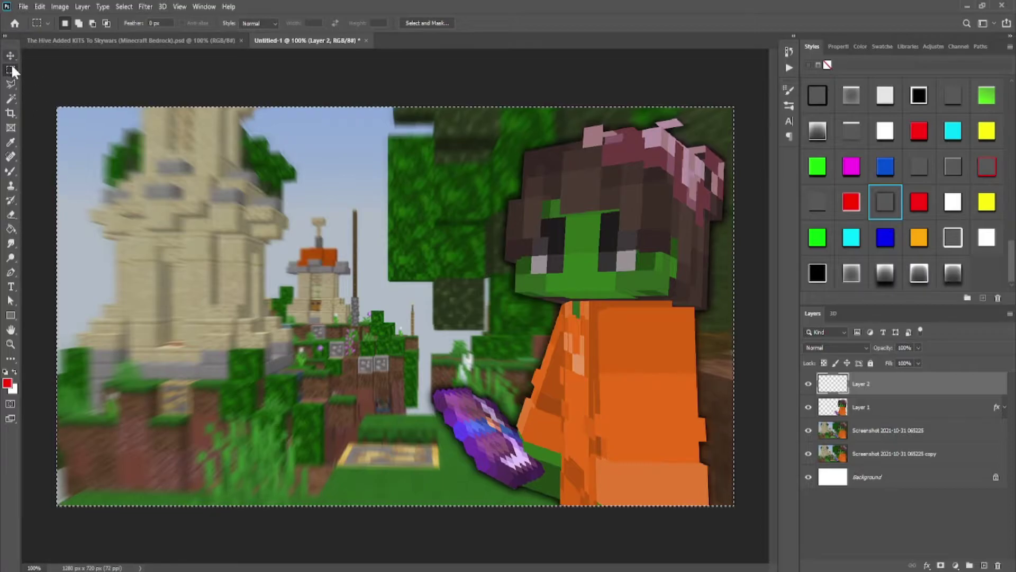
- Stroke the canvas selection with a 9 px white line placed inside, and deselect
right_click(155, 159)
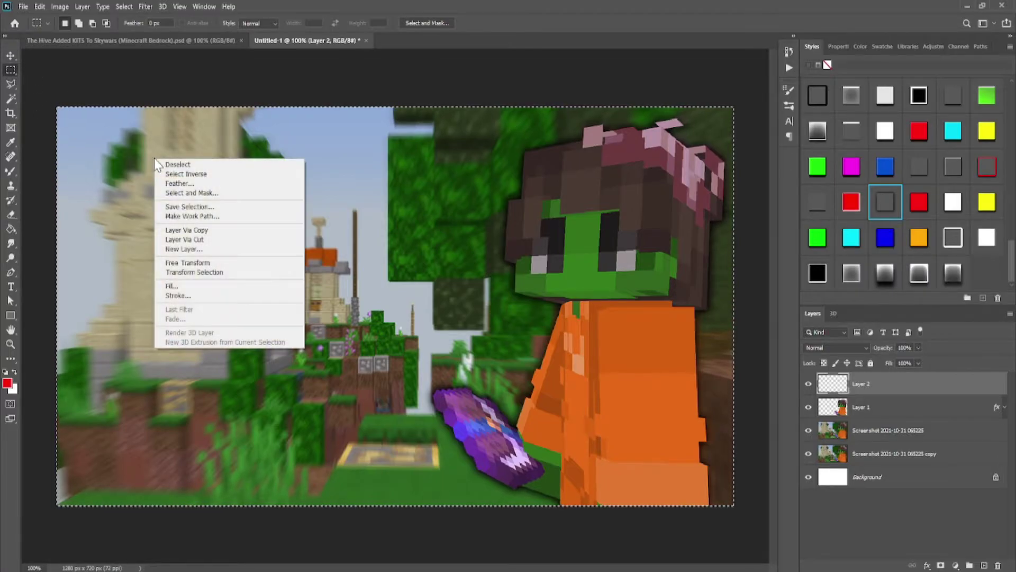
click(178, 295)
click(559, 145)
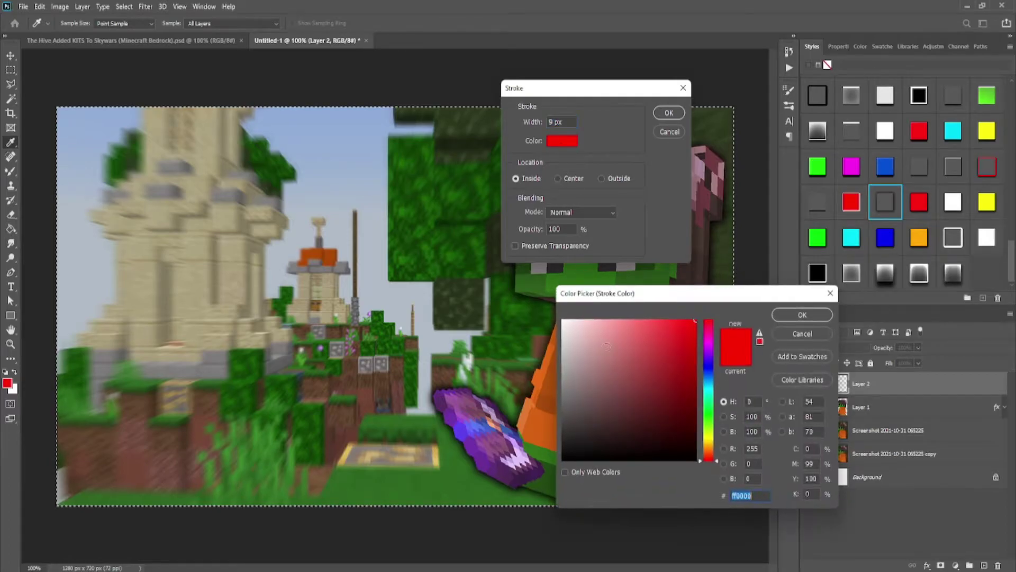
drag(582, 339, 460, 285)
click(802, 314)
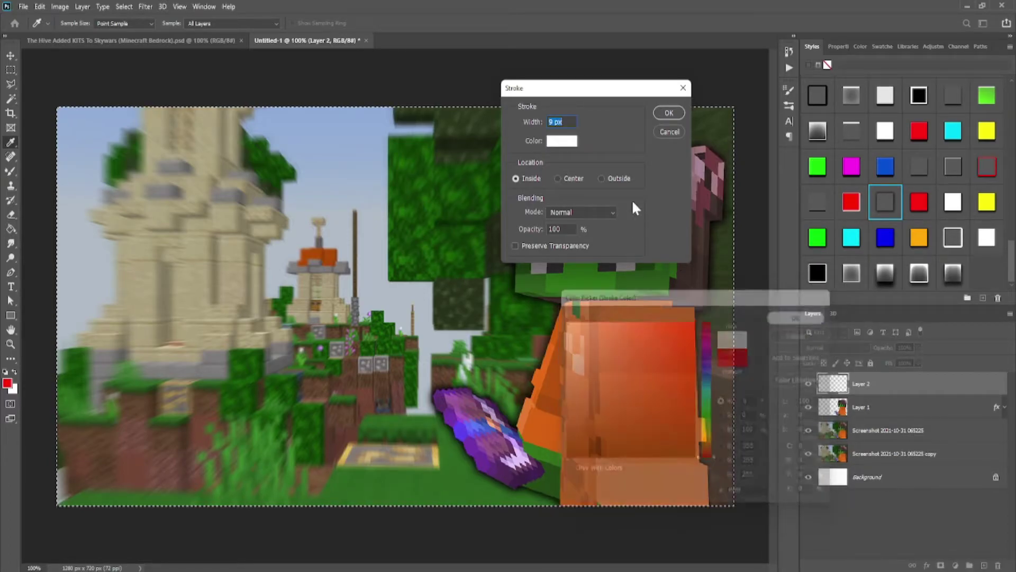
click(669, 113)
key(ctrl+d)
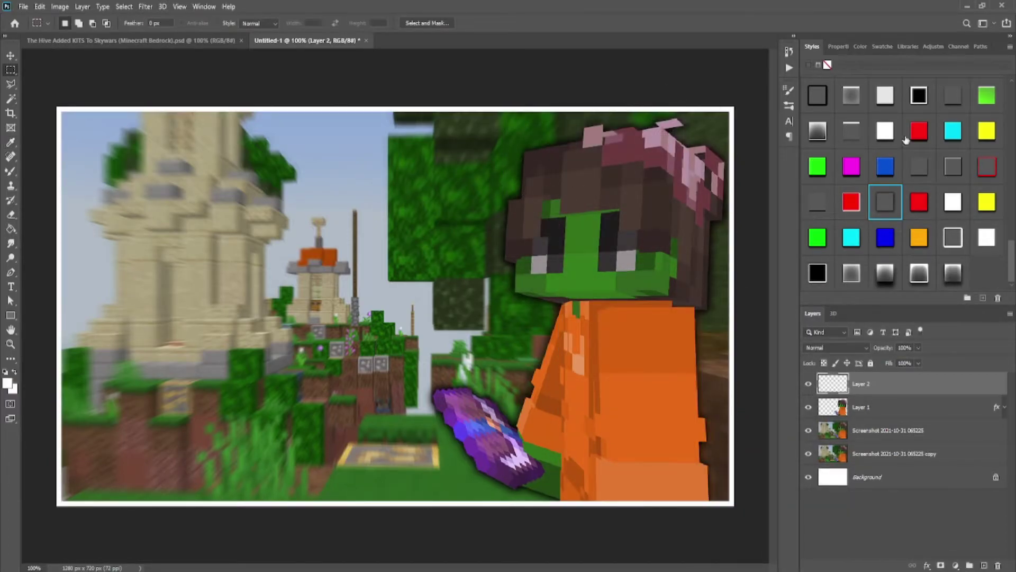
- Apply the drop-shadow style preset to the white border layer and review its Drop Shadow settings
click(883, 200)
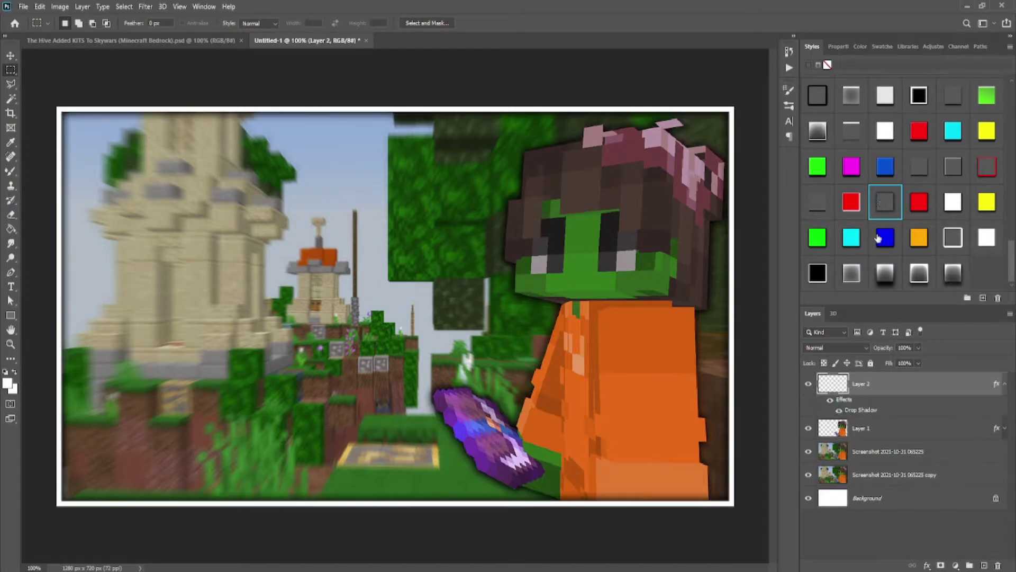
right_click(866, 394)
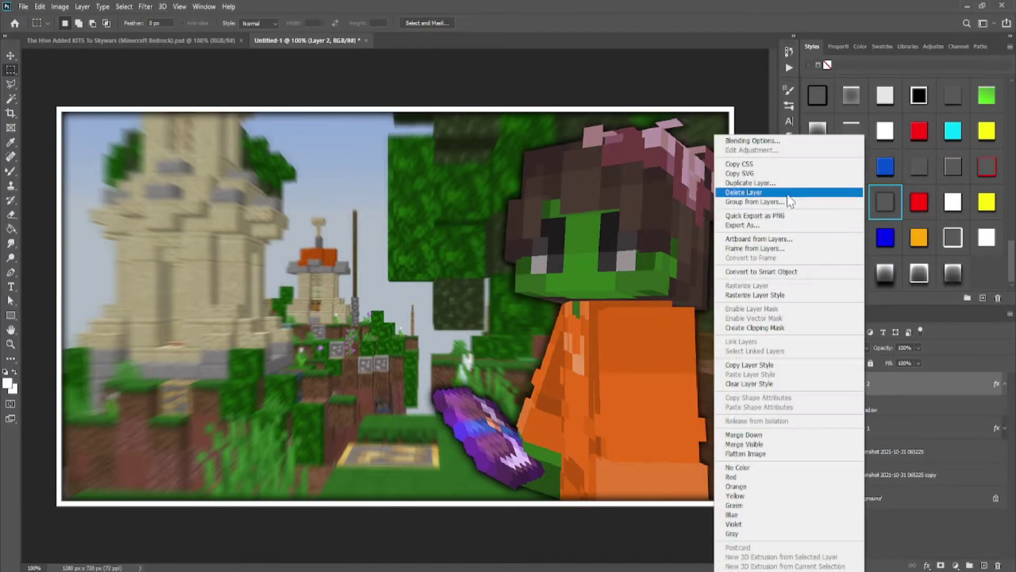
click(741, 140)
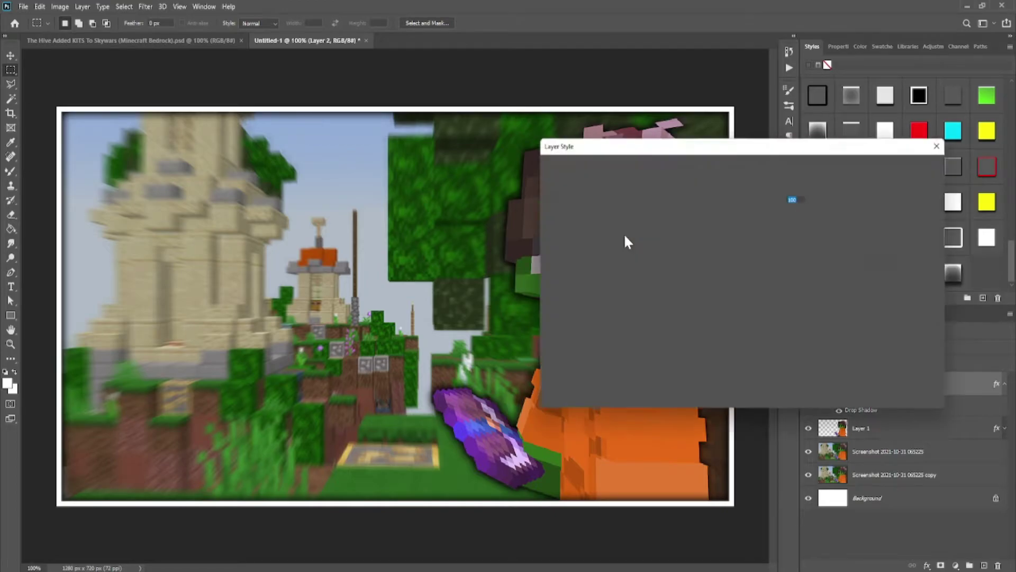
click(599, 197)
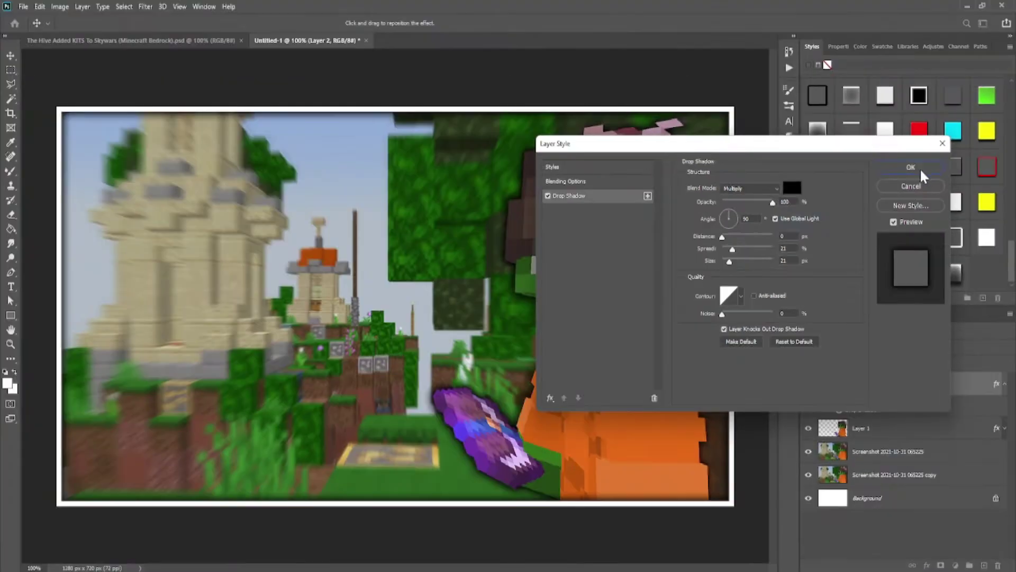
click(911, 168)
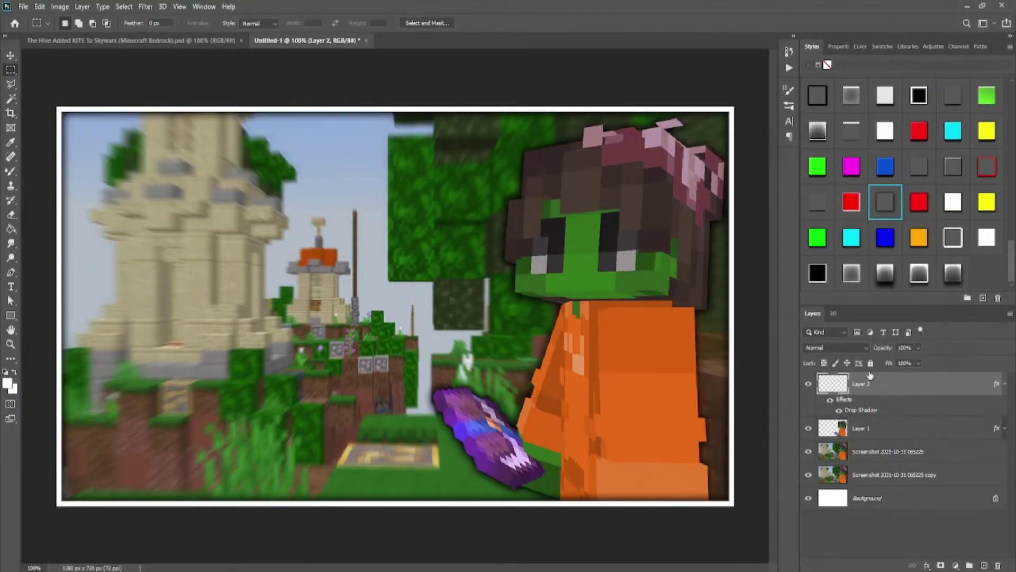
- Set the border layer's blend mode to Overlay and its opacity to 50%, and collapse its effects list
click(858, 348)
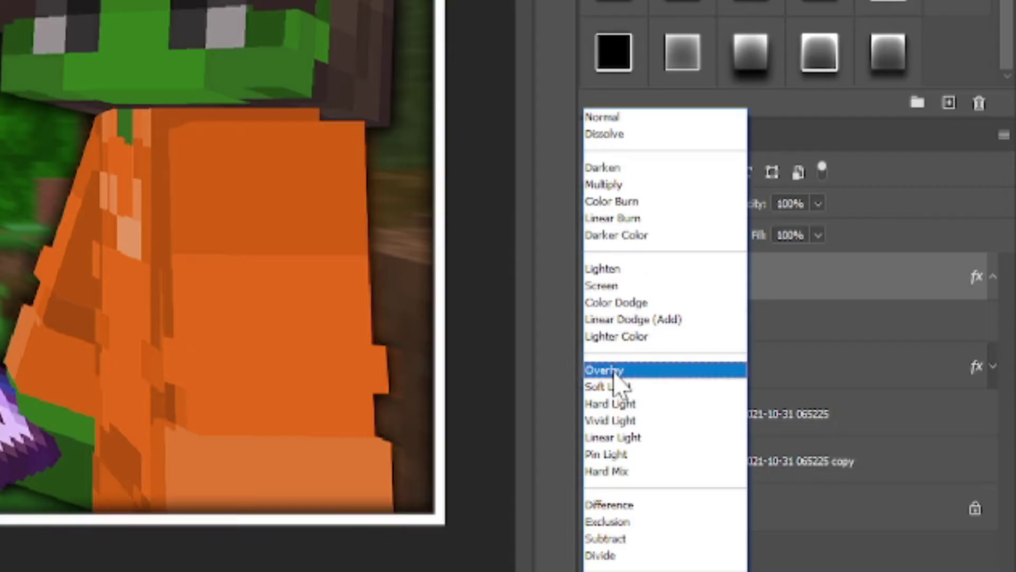
click(818, 429)
click(794, 205)
text(50)
key(Return)
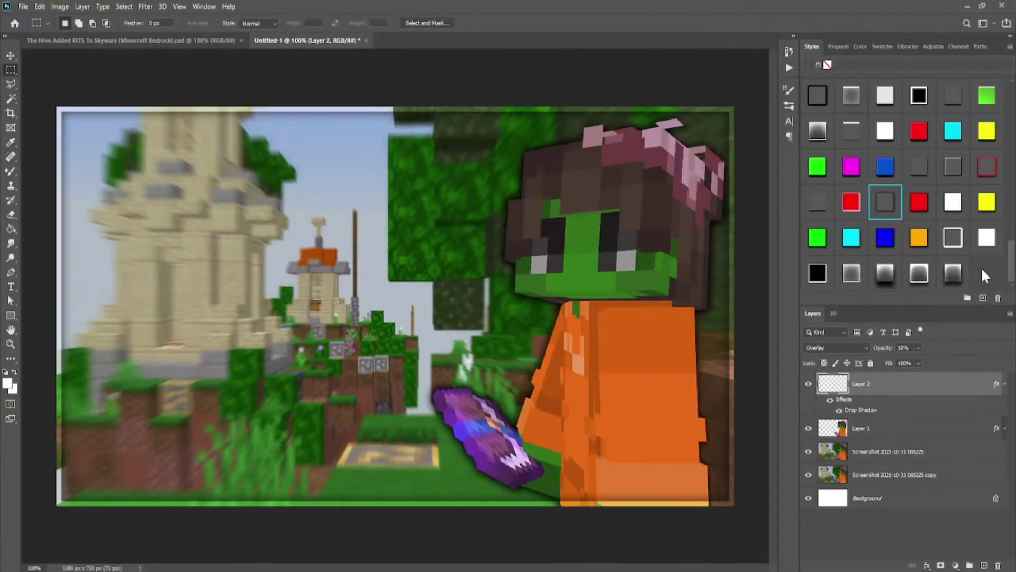
click(983, 274)
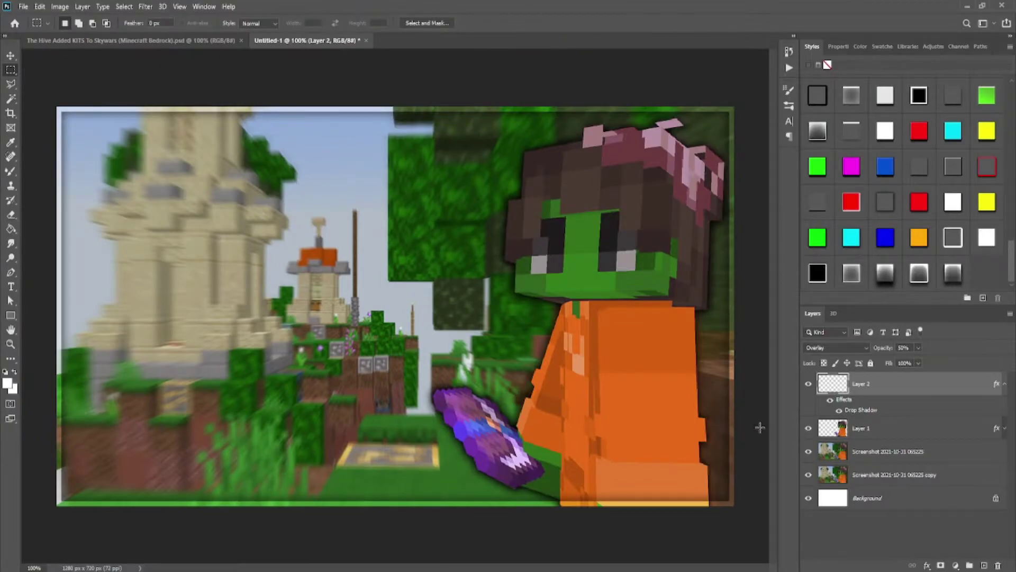
click(1005, 386)
- Copy Layer 1 copy, Layer 4 and Layer 5 from the finished Skywars kits thumbnail into the Untitled-1 document
click(132, 40)
scroll(891, 491, down, 2)
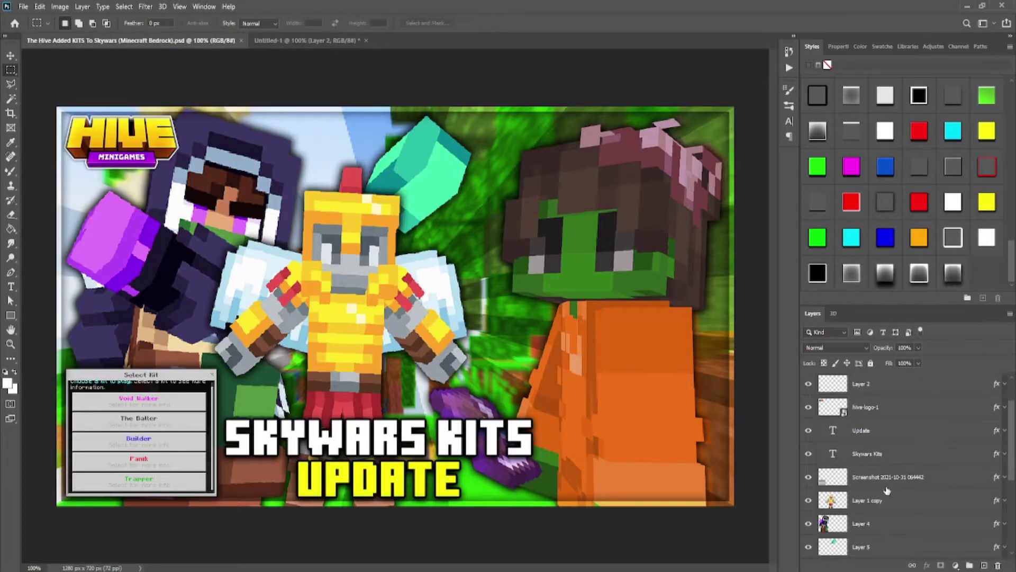
scroll(890, 491, down, 2)
click(872, 485)
click(872, 503)
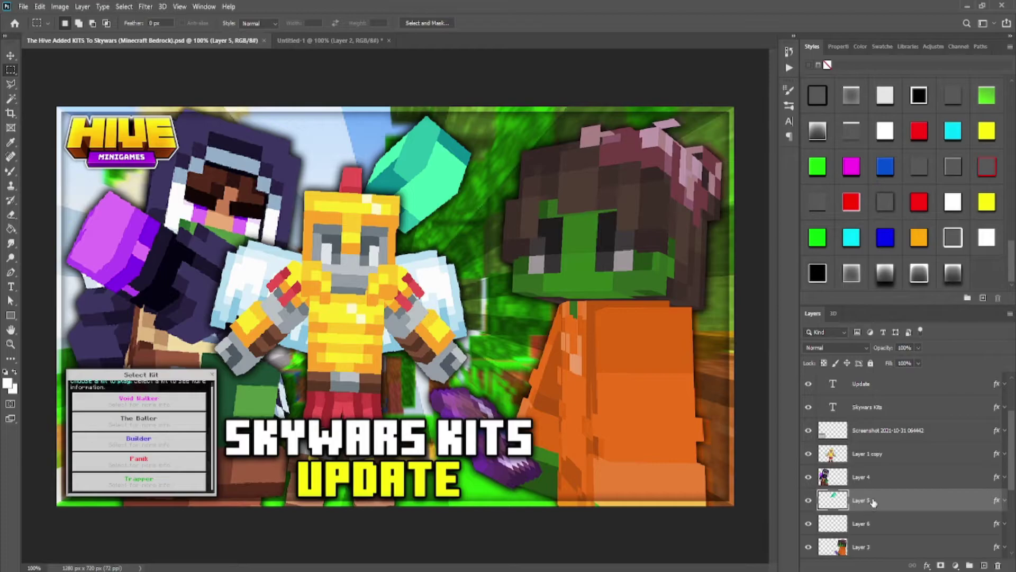
shift+click(874, 461)
drag(878, 476, 310, 329)
- Free-transform the copied character and crystal layers, nudging them slightly left and down into place
key(ctrl+t)
key(Left)
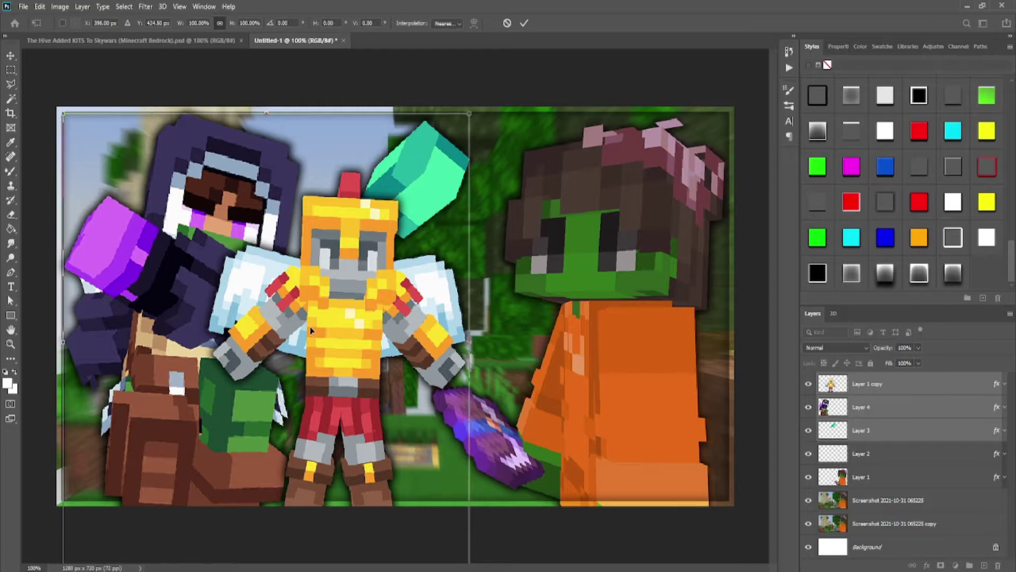
key(Down)
key(Down)
key(Down)
key(Down)
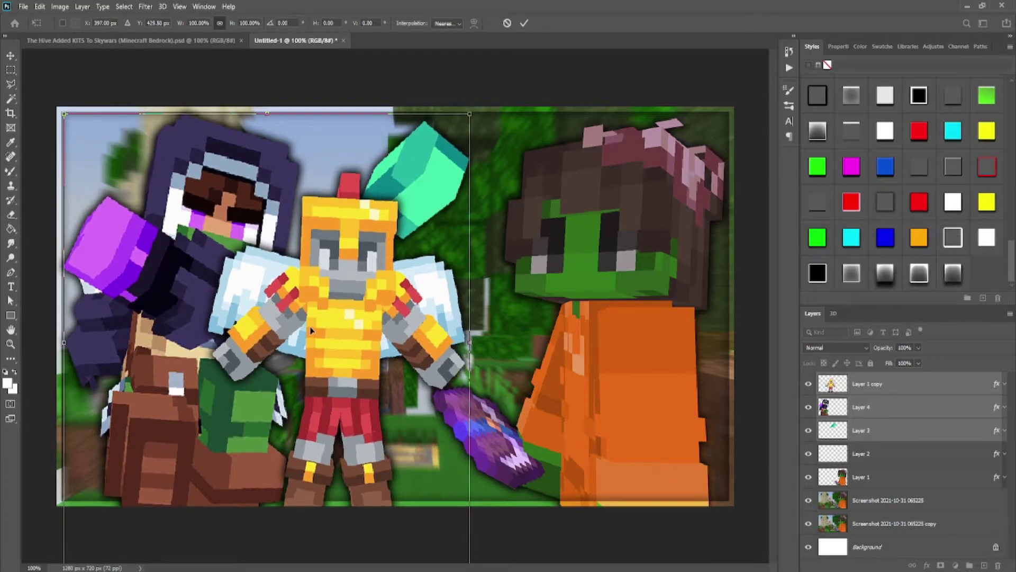
key(Left)
key(Return)
key(m)
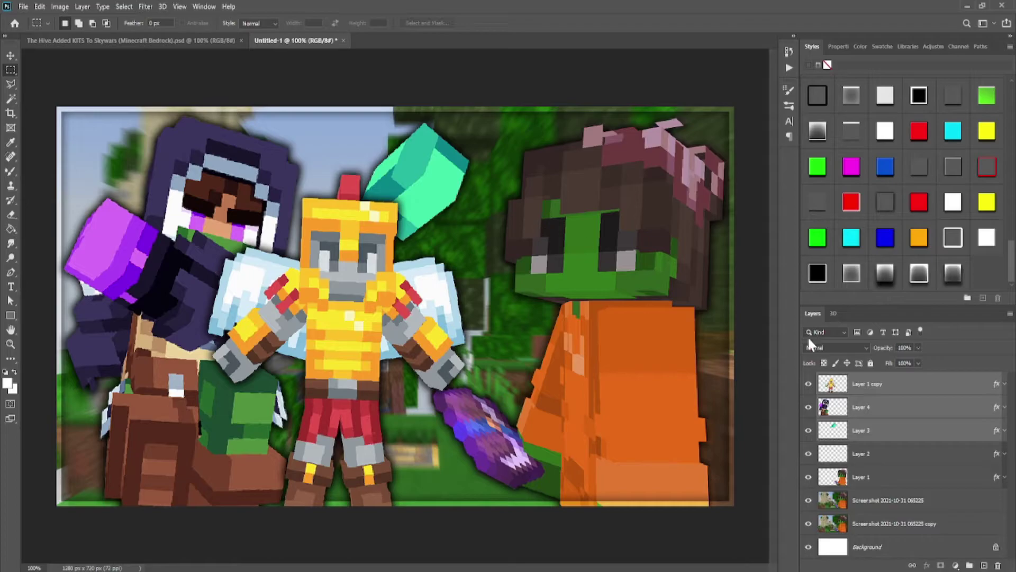
- Move the three copied layers below Layer 1 and above the screenshot layers, and select Layer 4
drag(869, 415, 966, 487)
click(874, 453)
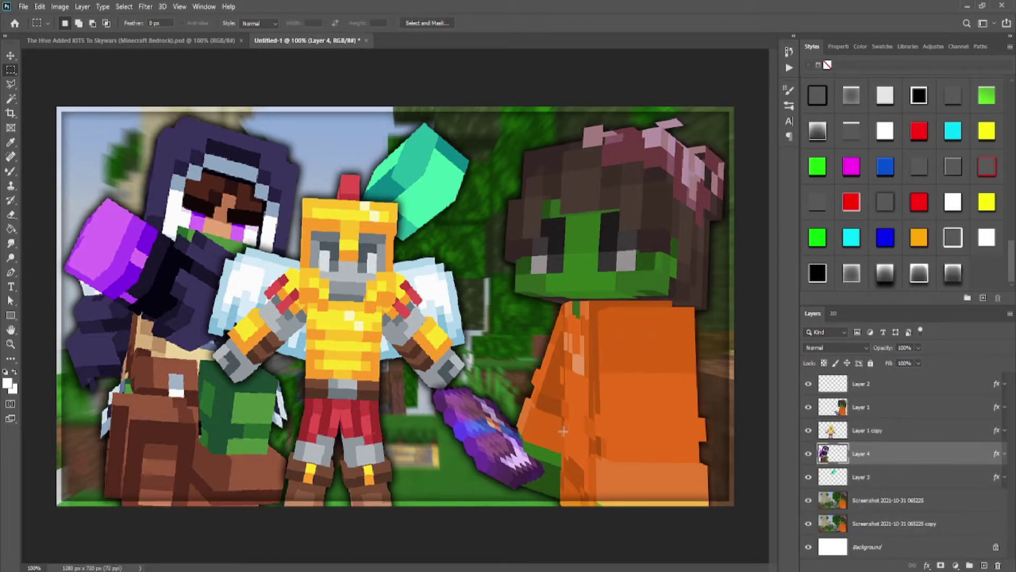
- Hide and reshow Layer 1 copy, Layer 4 and Layer 5 in the finished Skywars kits thumbnail to examine the background
click(198, 42)
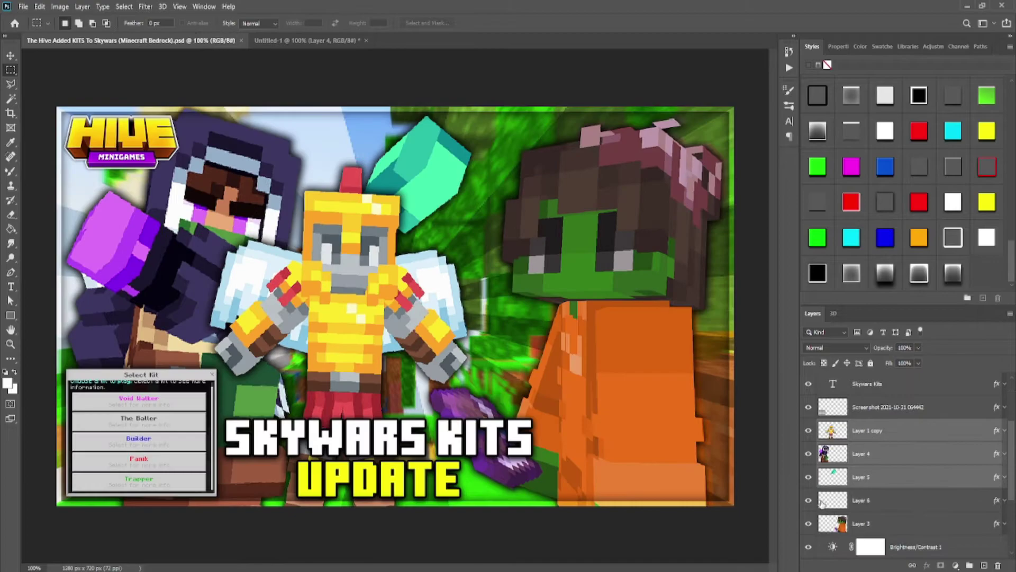
drag(808, 477, 809, 430)
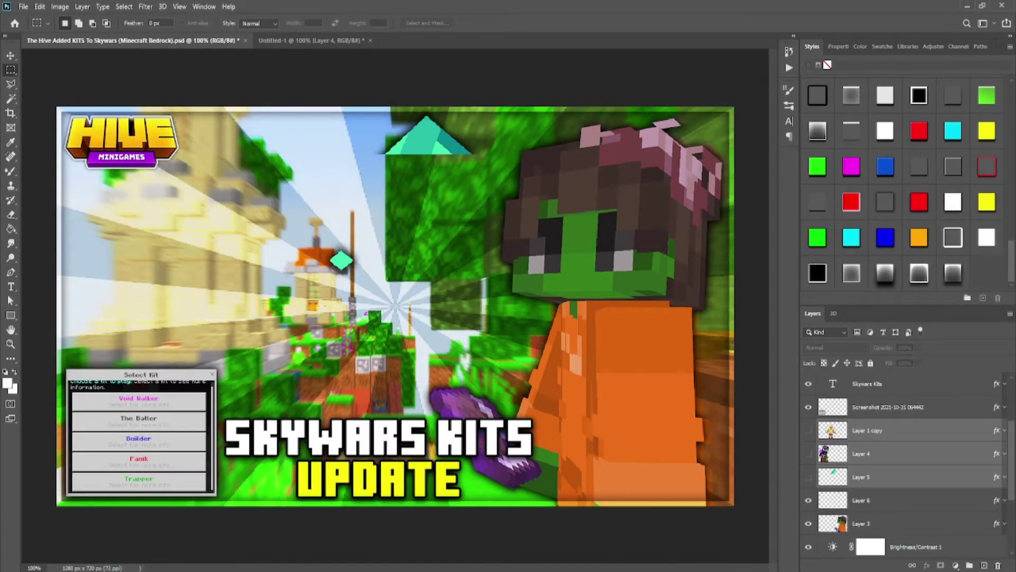
drag(808, 476, 809, 430)
- Copy the white sunburst rays layer from the finished thumbnail into the Untitled-1 document
click(309, 40)
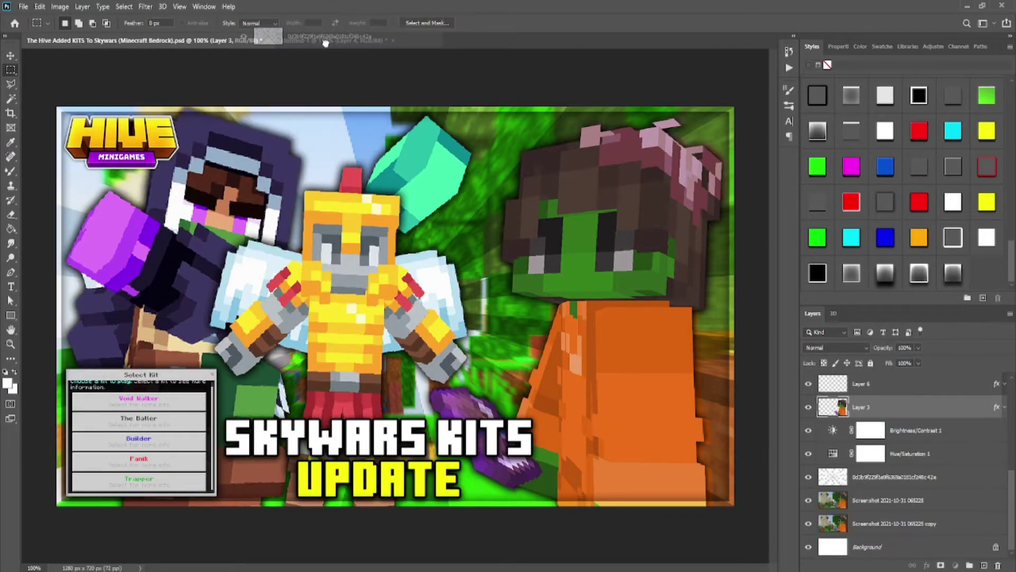
drag(870, 439, 863, 391)
- Set the sunburst layer's opacity to 50% and its blend mode to Overlay
click(835, 347)
click(818, 321)
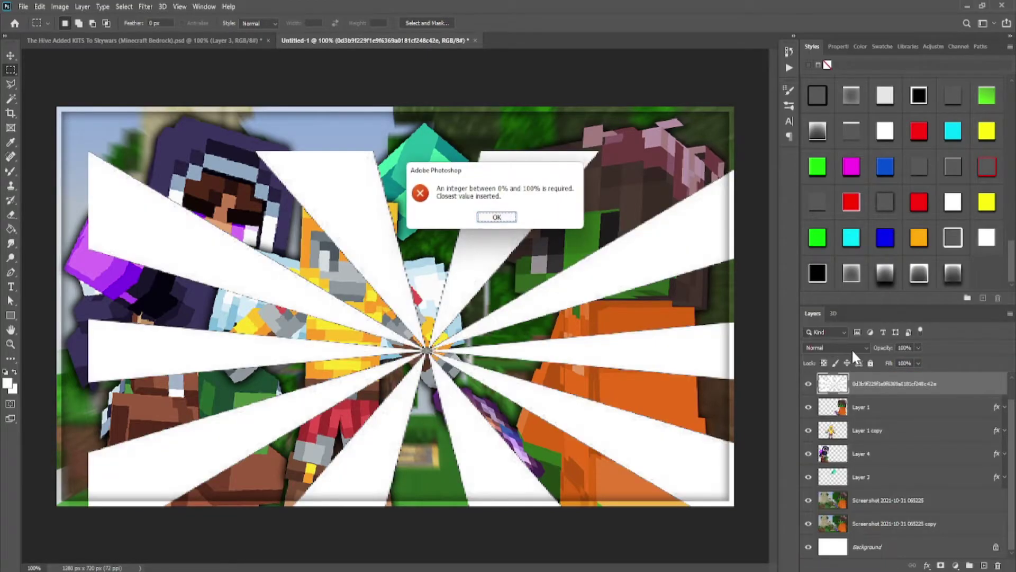
click(497, 217)
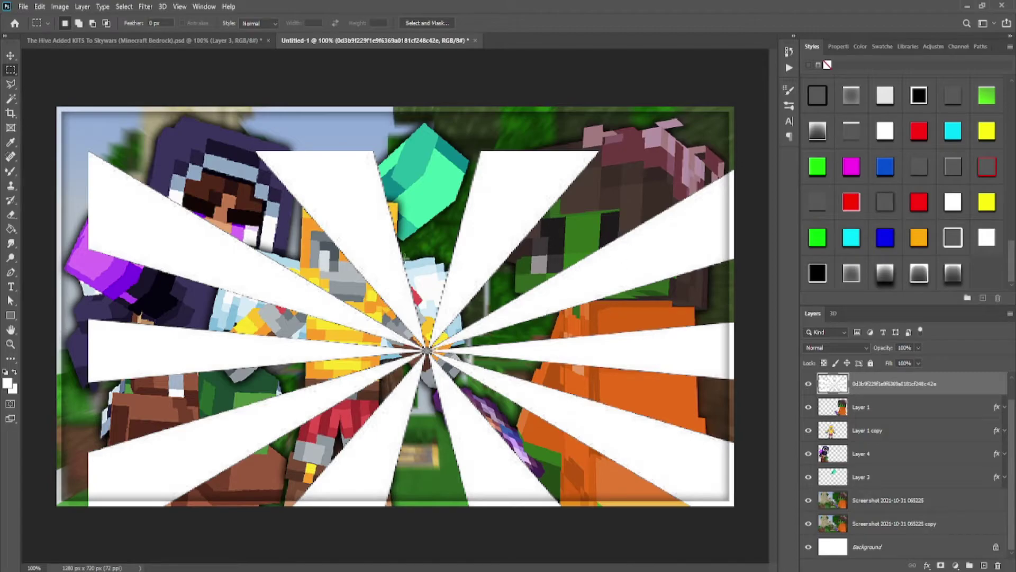
click(905, 347)
text(50)
key(Return)
click(860, 345)
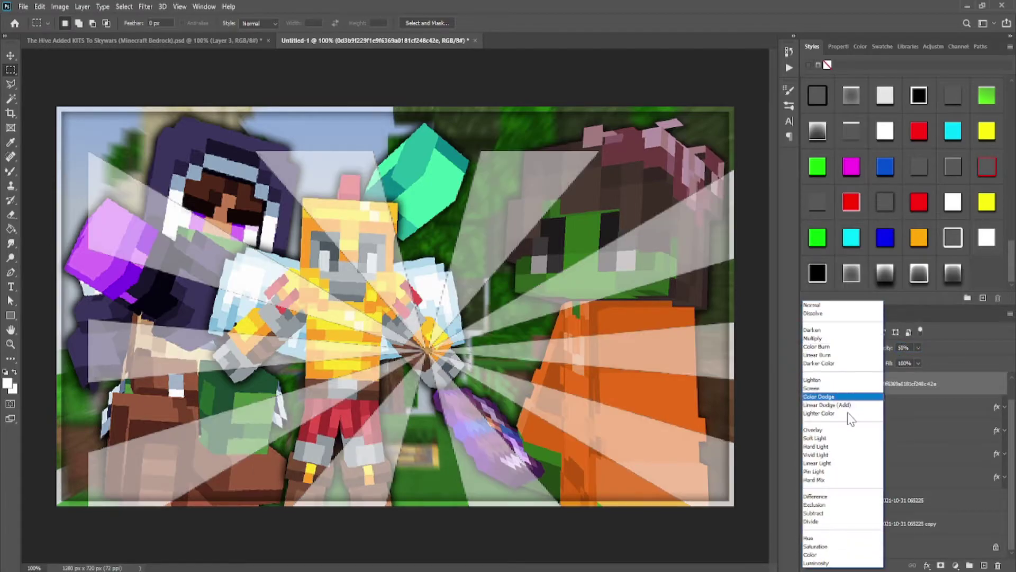
click(847, 430)
- Move the sunburst layer below Layer 3, directly above the screenshot layers, and transform it to fill the canvas
drag(892, 388, 887, 491)
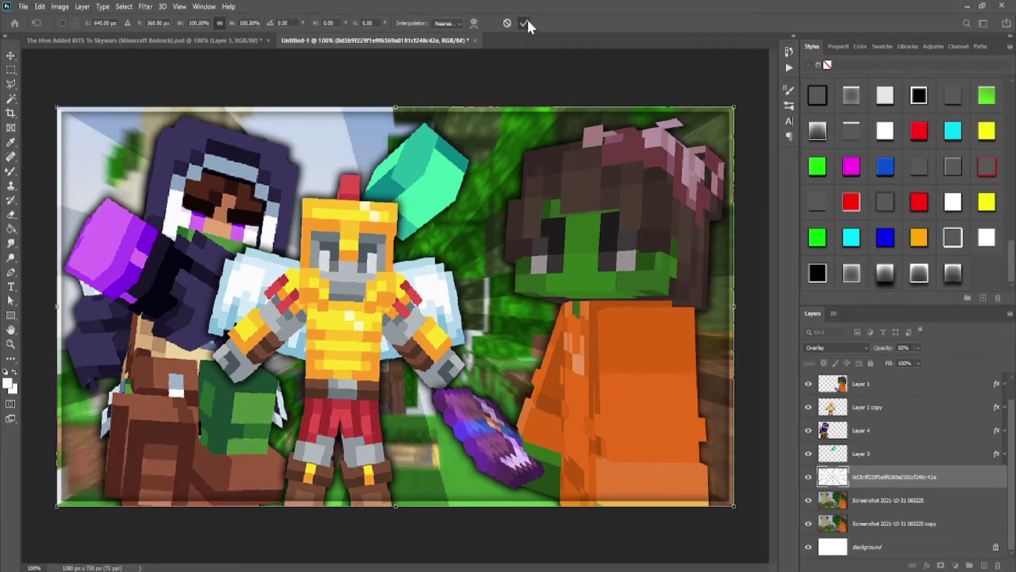
click(528, 22)
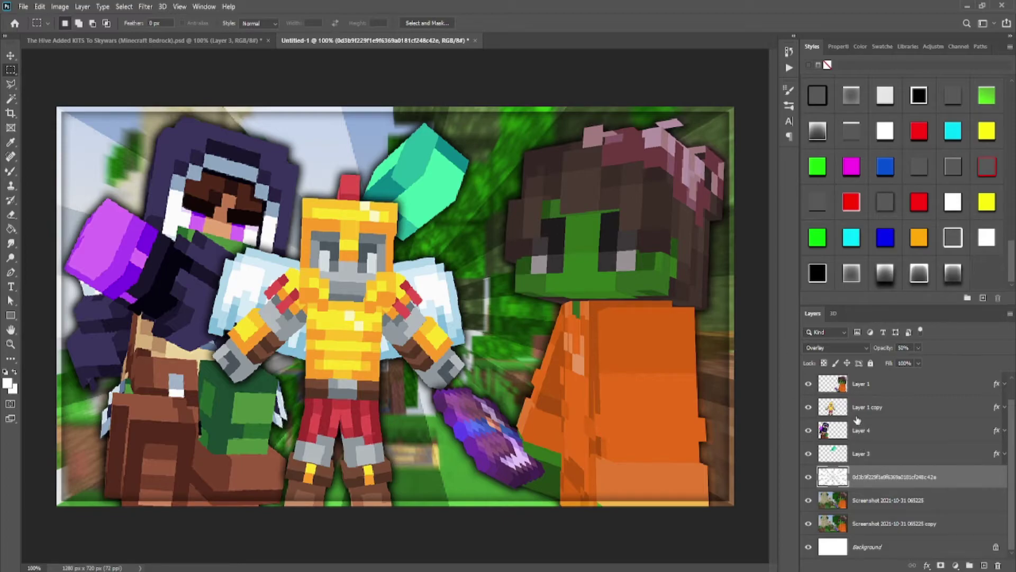
- Copy the hive-logo-1 layer from the finished thumbnail into Untitled-1 and place it between Layer 2 and Layer 1
click(217, 33)
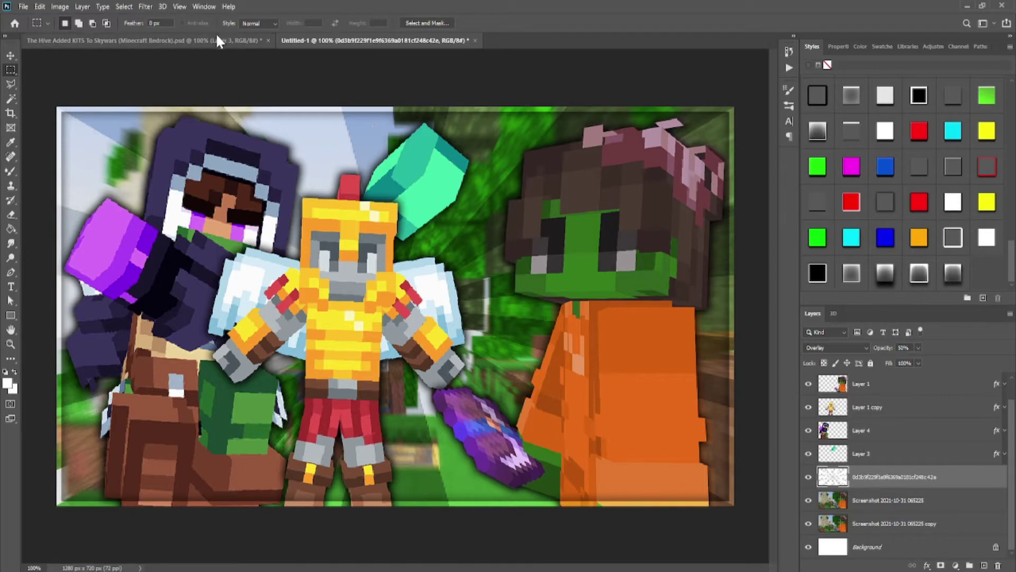
drag(866, 430, 648, 347)
drag(864, 504, 863, 398)
- Scale the Hive logo to 57.27% and position it in the canvas's upper-left corner
key(ctrl+t)
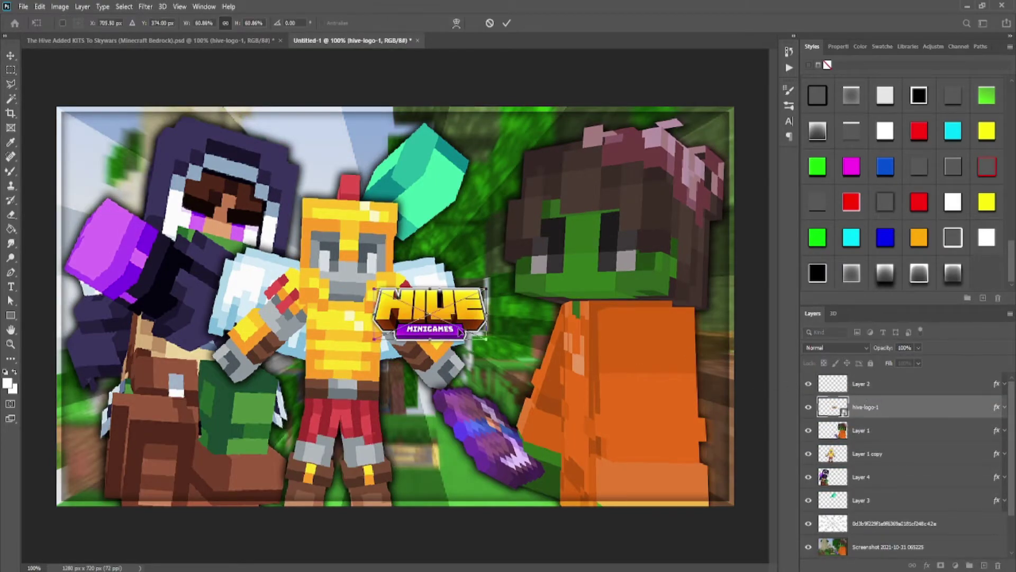
drag(487, 289, 509, 279)
drag(467, 310, 178, 166)
drag(72, 122, 82, 132)
drag(202, 139, 155, 140)
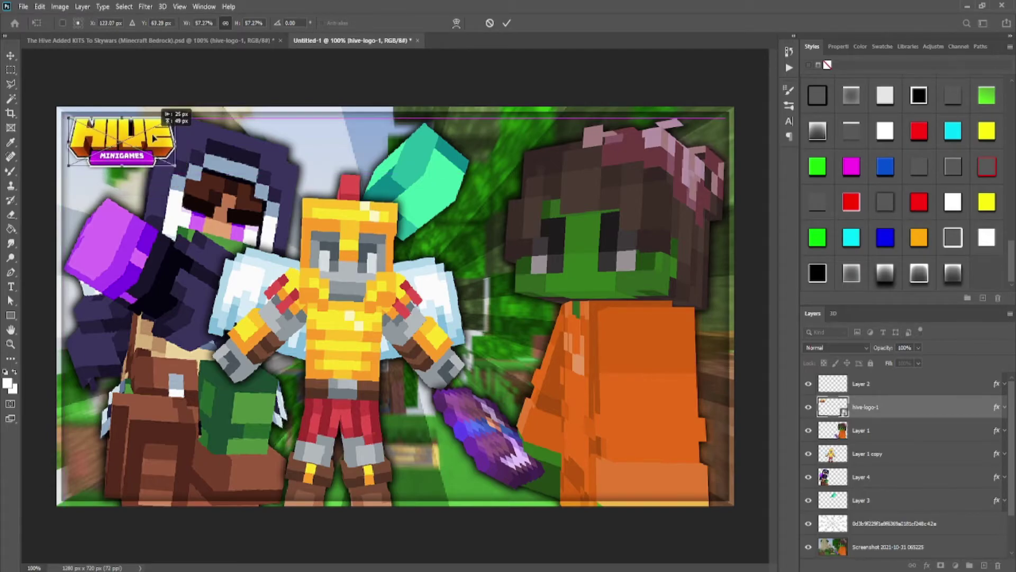
click(506, 23)
- Apply the soft grey shadow style preset to the Hive logo and nudge the logo slightly left
click(885, 201)
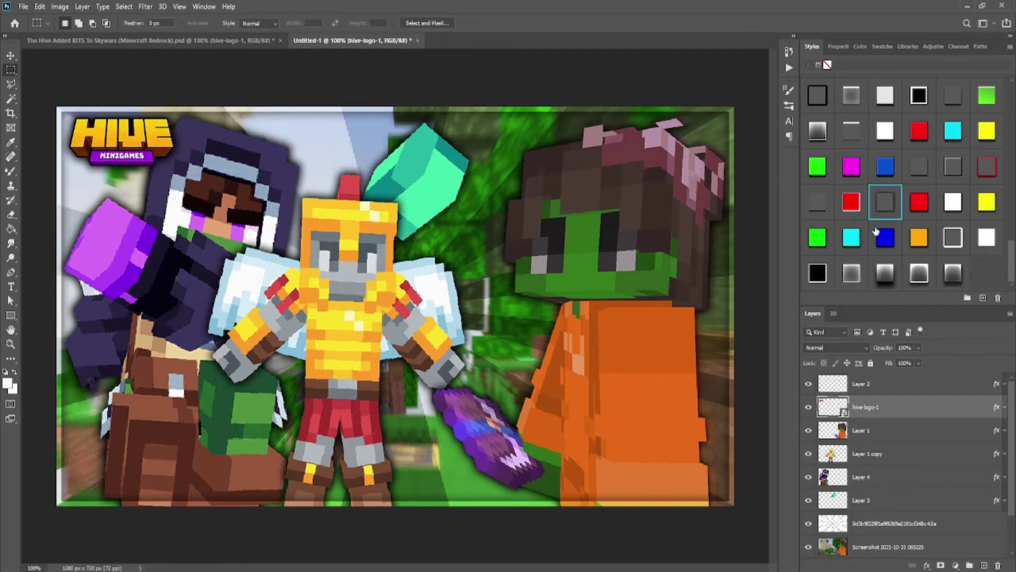
click(850, 272)
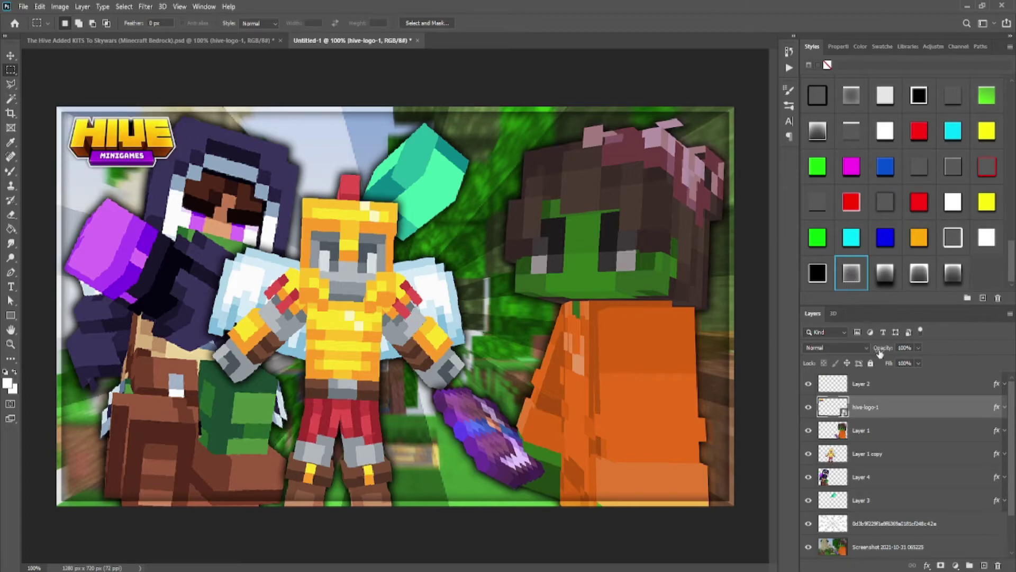
key(ctrl+t)
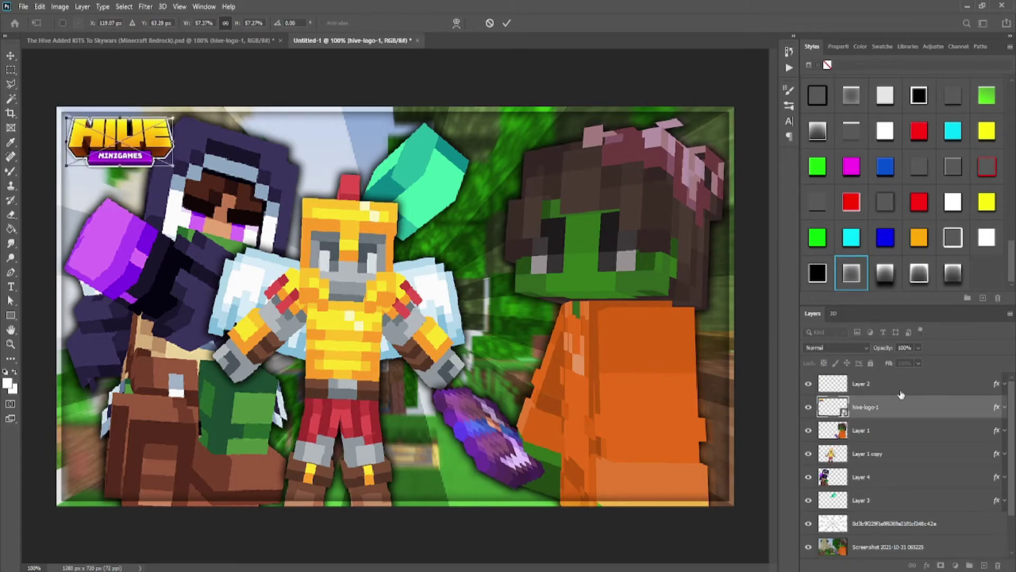
key(ctrl+Tab)
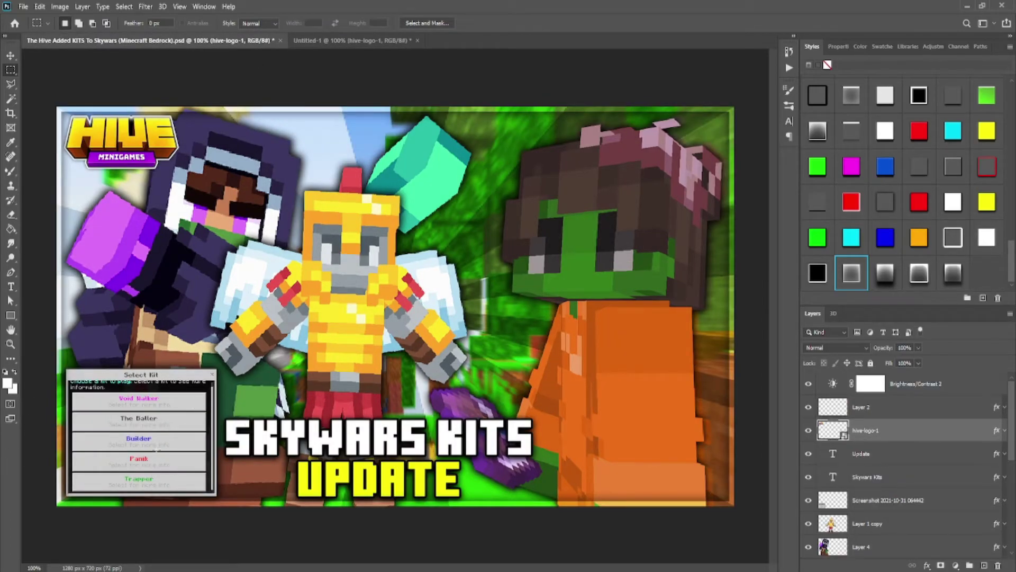
key(ctrl+Tab)
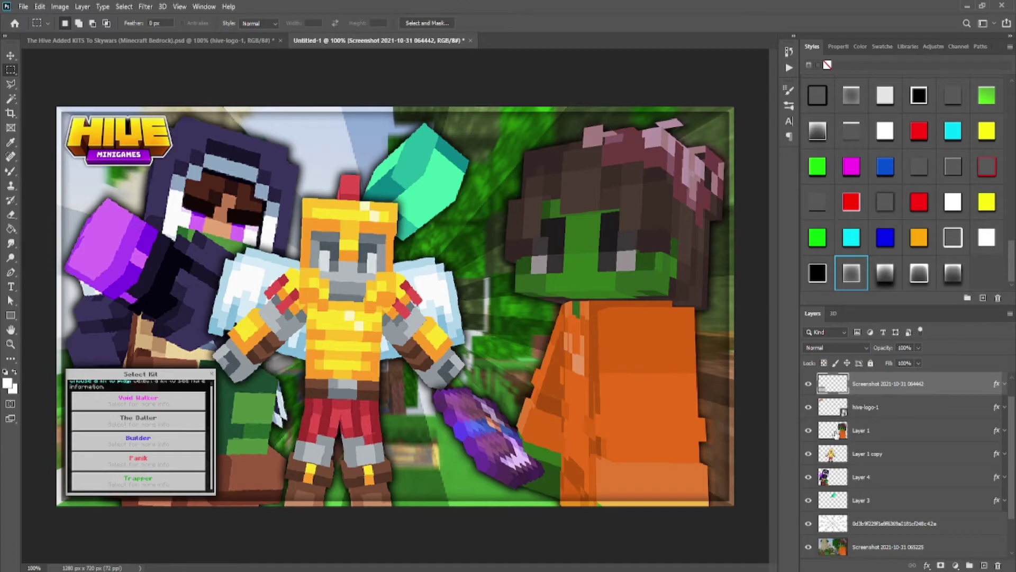
- Copy the Skywars Kits and Update text layers from the finished thumbnail into Untitled-1, directly above Layer 1
click(837, 435)
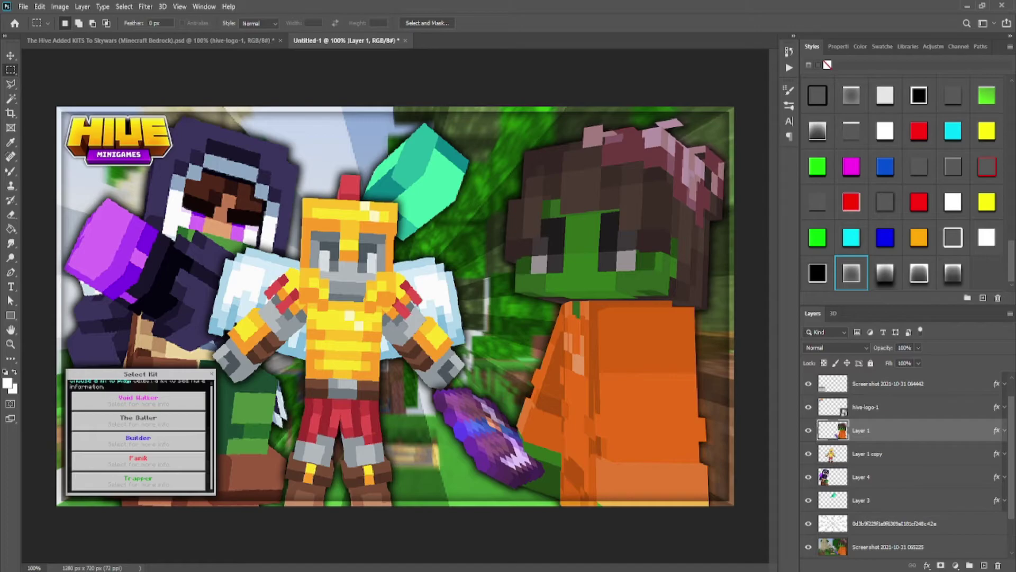
key(ctrl+Tab)
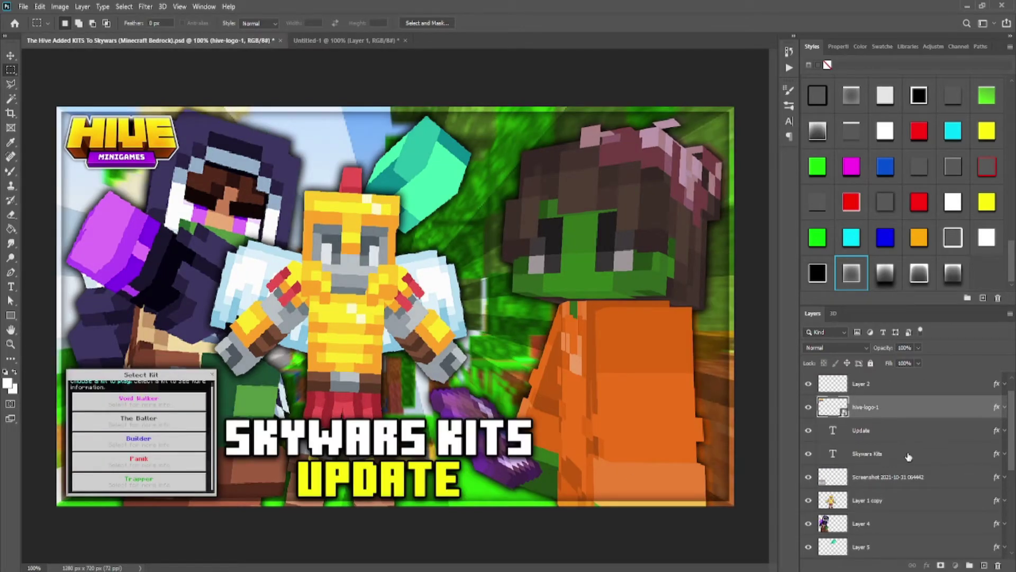
click(912, 456)
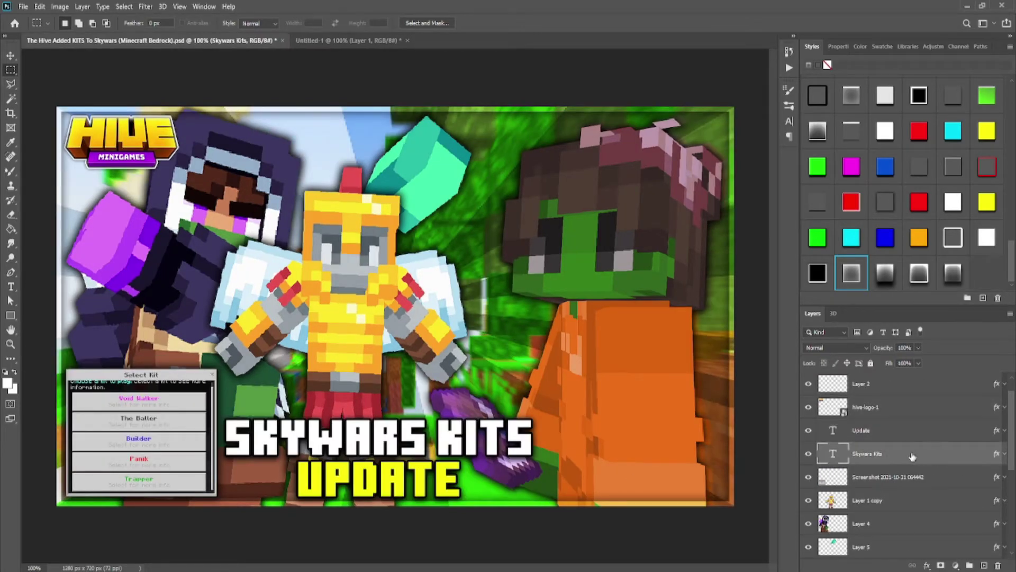
shift+click(889, 438)
drag(890, 437, 396, 455)
- Centre the two title text layers horizontally along the bottom of the canvas
key(ctrl+t)
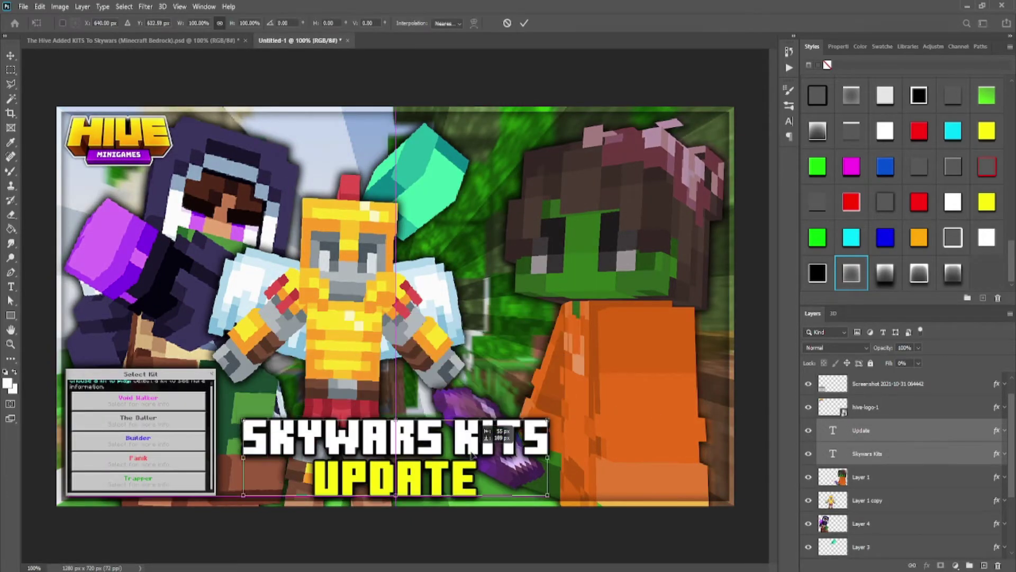
click(524, 23)
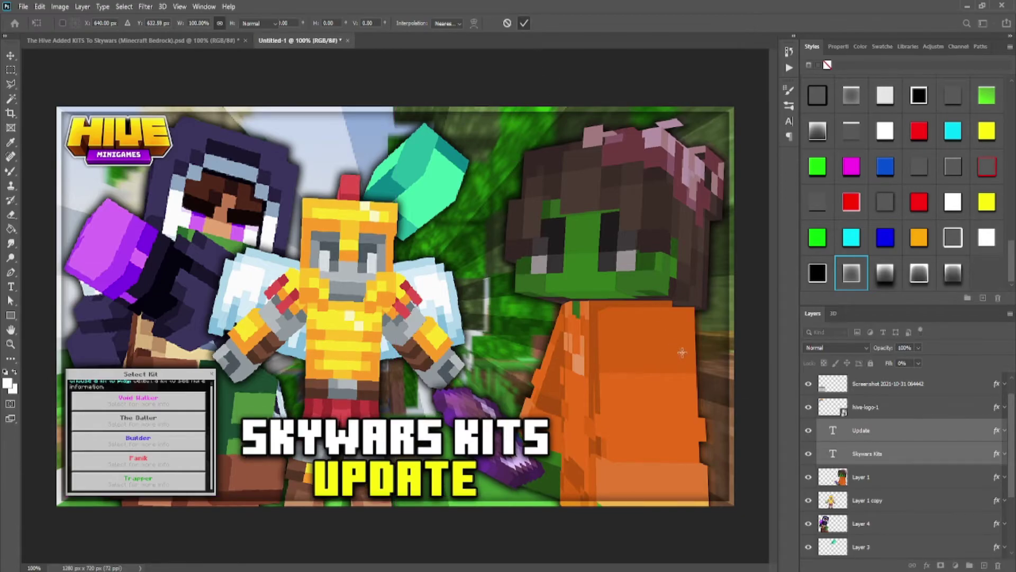
key(m)
- Compare the finished thumbnail with the Untitled-1 recreation by switching between the two documents
click(160, 45)
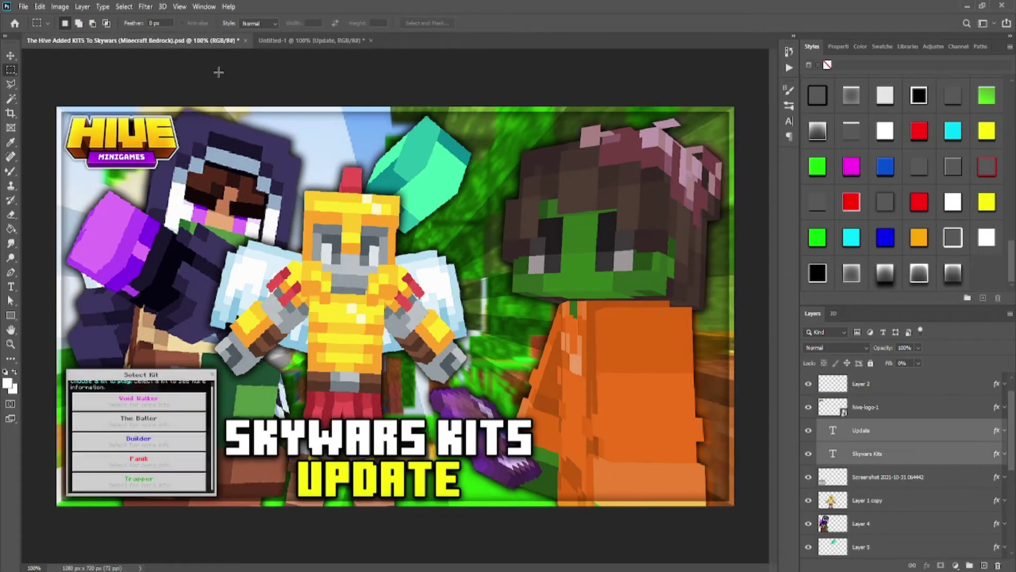
click(271, 41)
click(212, 42)
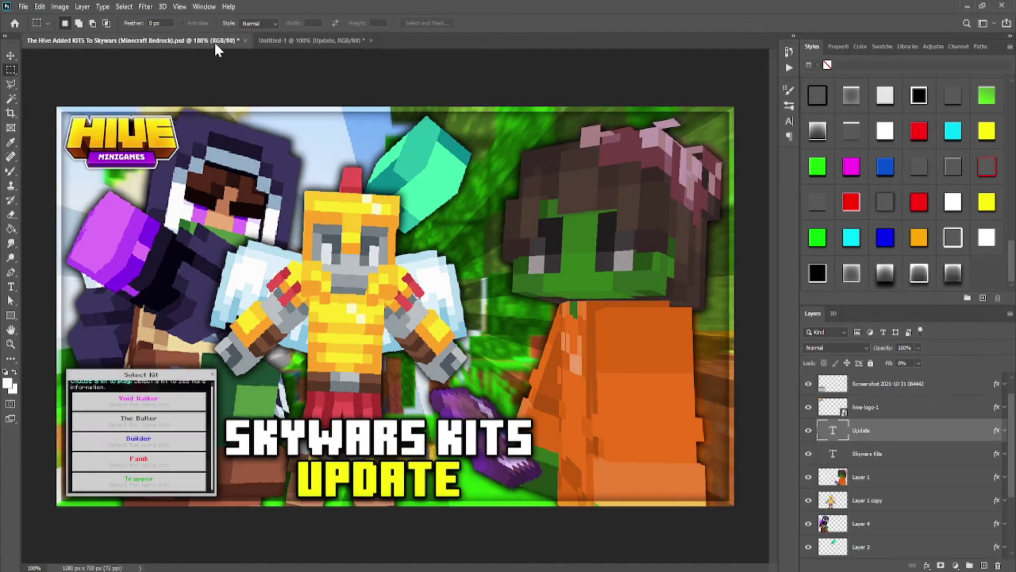
click(294, 41)
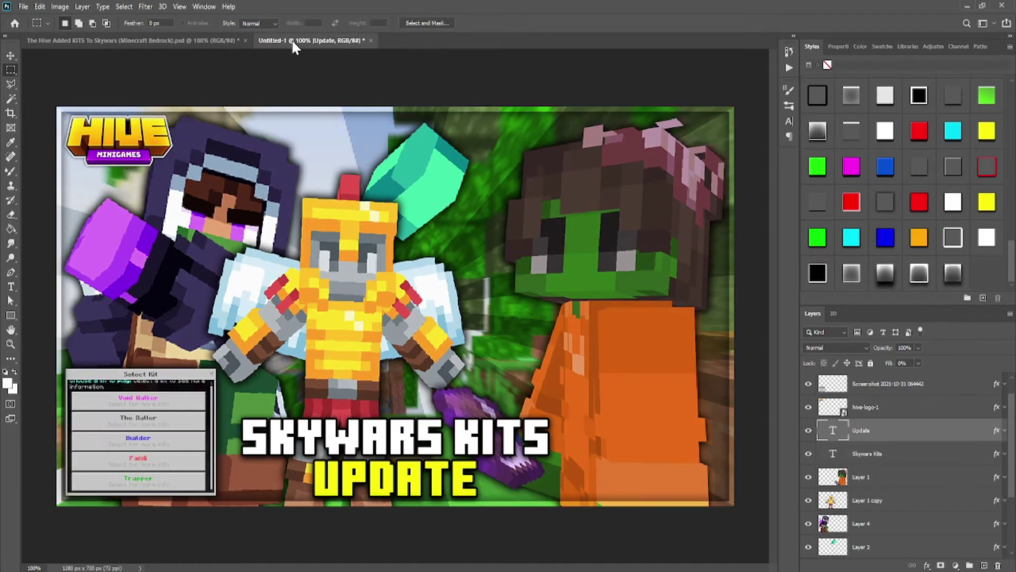
click(160, 42)
click(306, 40)
scroll(902, 453, down, 4)
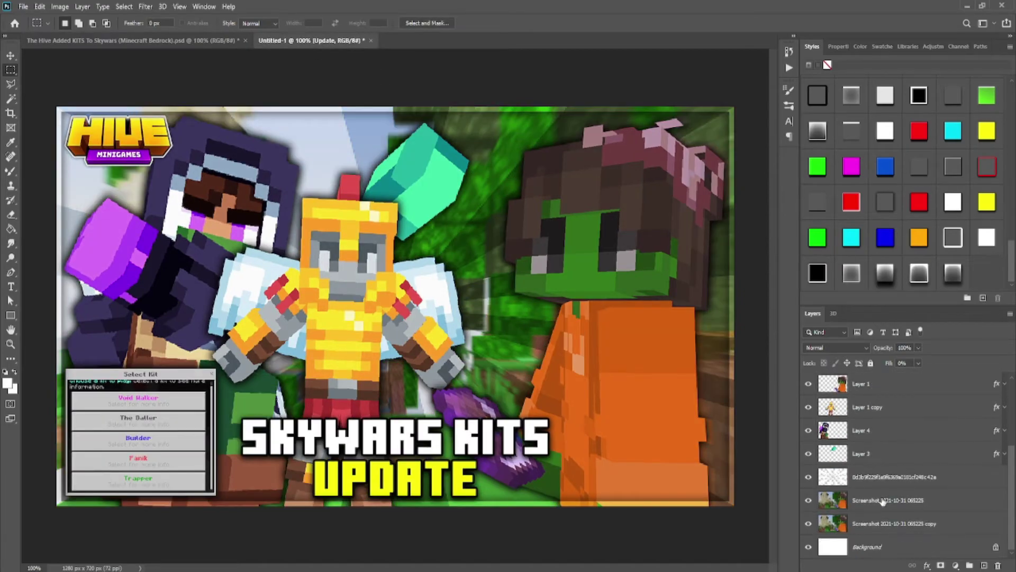
click(883, 502)
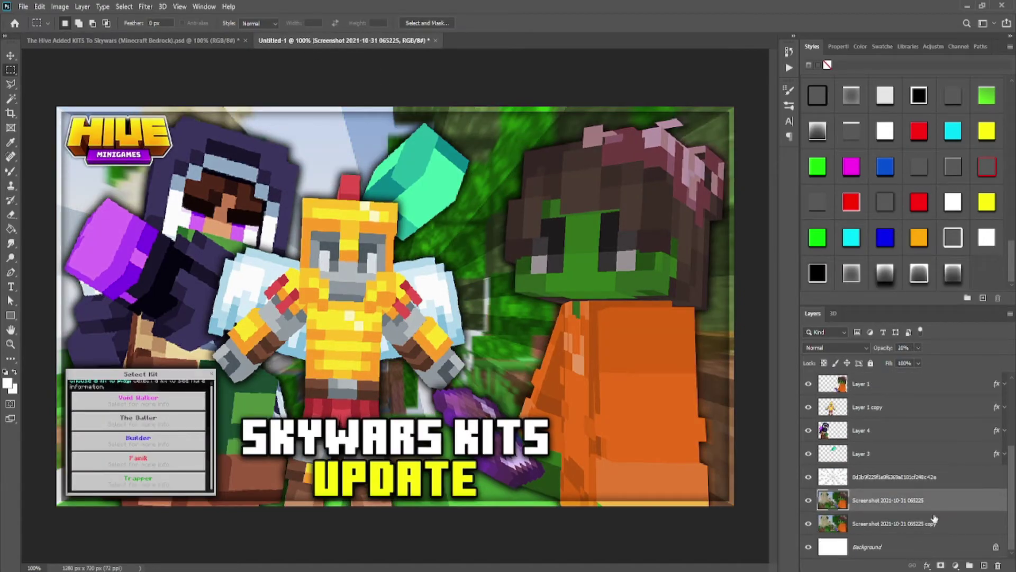
click(888, 526)
click(886, 509)
click(883, 522)
click(885, 509)
click(955, 565)
click(977, 465)
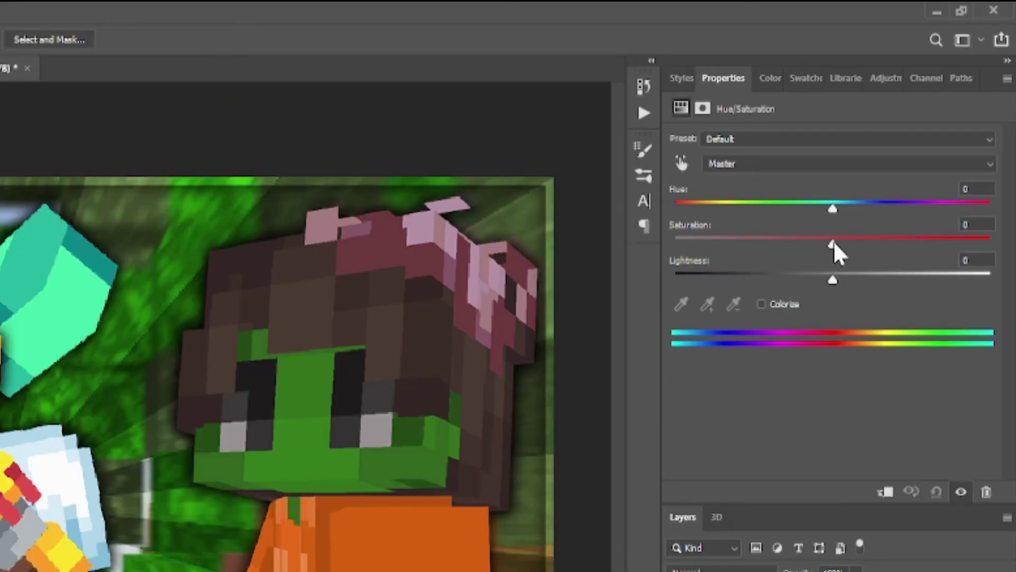
drag(833, 243, 909, 238)
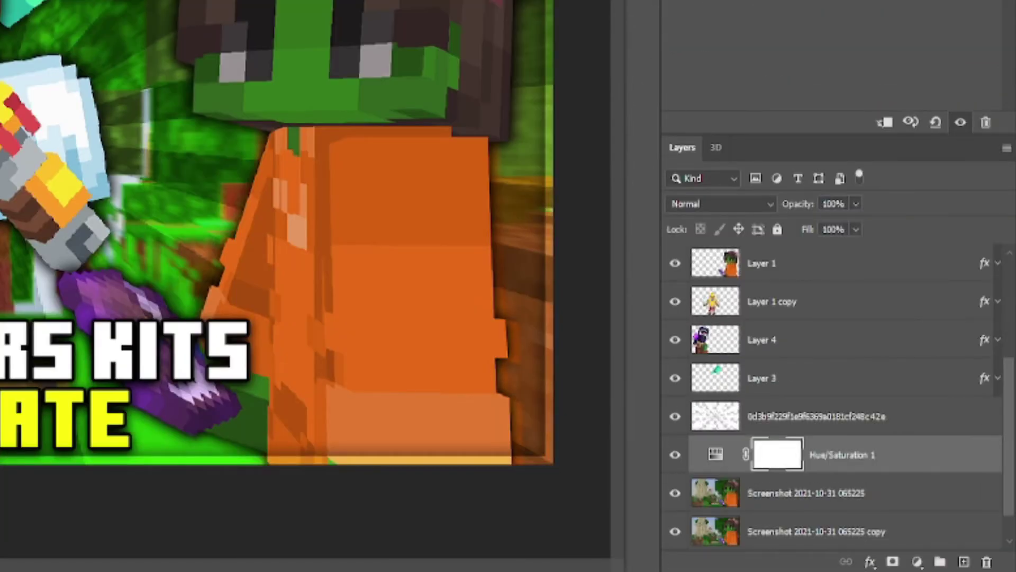
- Add a Brightness/Contrast adjustment layer above Hue/Saturation 1 and raise its brightness
click(918, 562)
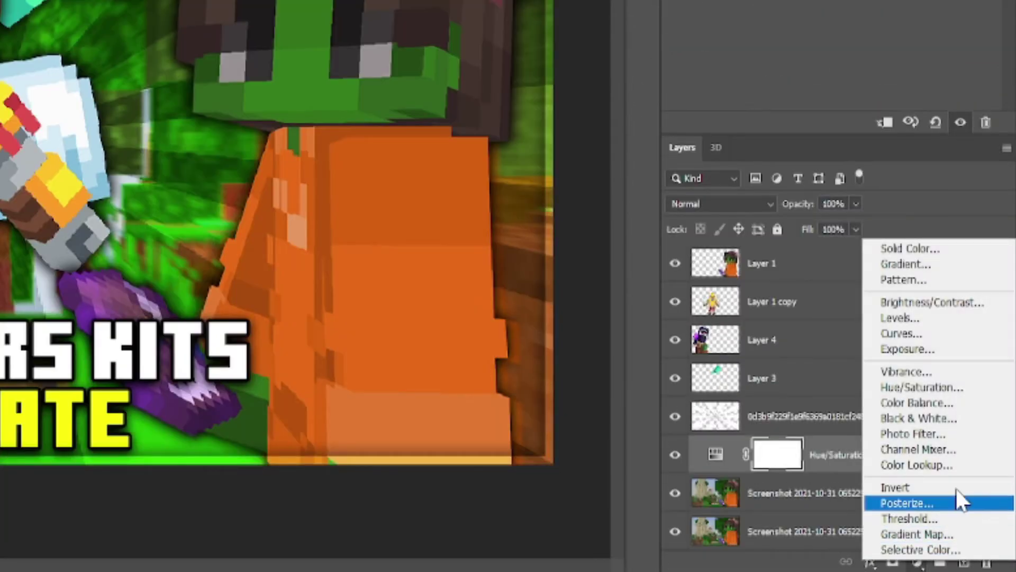
click(925, 302)
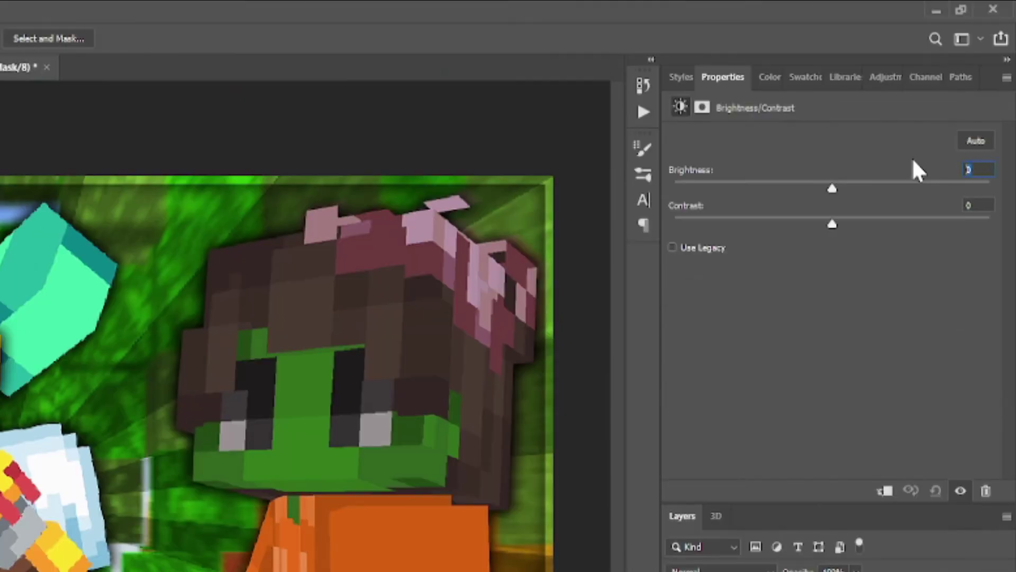
key(Up)
key(Up)
key(Up)
key(Up)
key(Up)
key(Up)
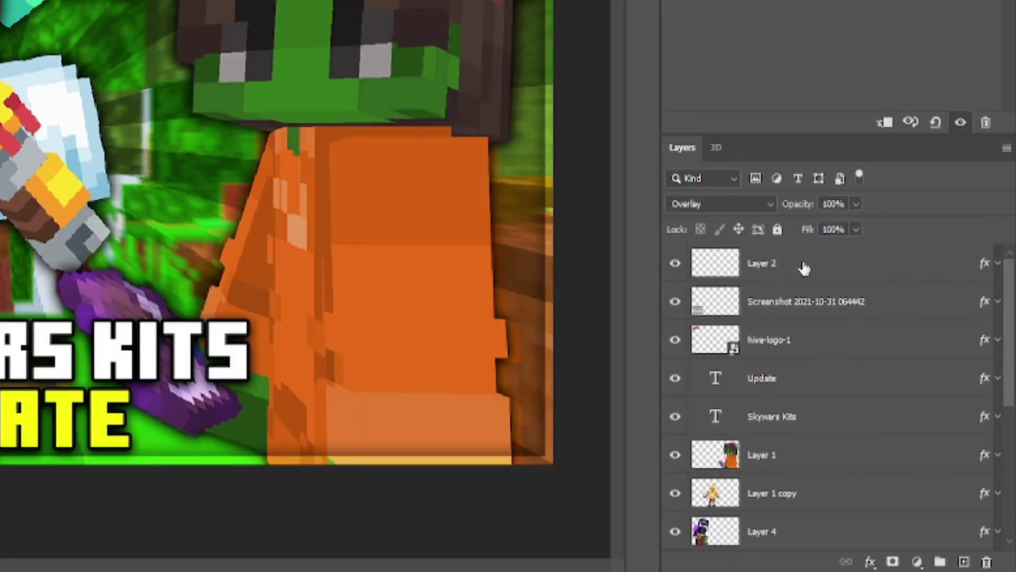
- Add a second Brightness/Contrast adjustment above Layer 2, raise its brightness slightly, and return to the style presets
click(805, 267)
click(920, 562)
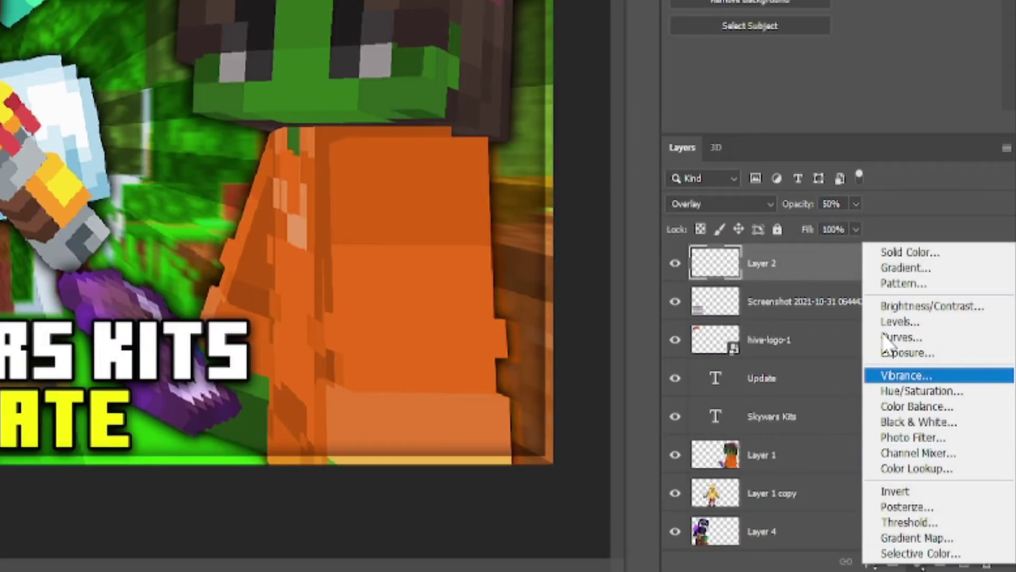
click(900, 306)
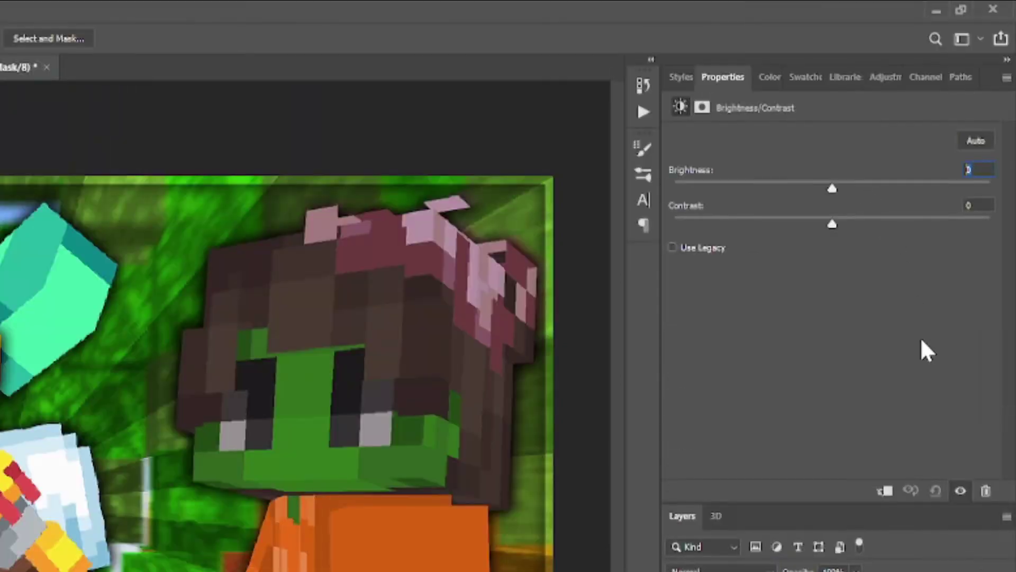
key(Up)
key(Up)
key(Up)
click(682, 78)
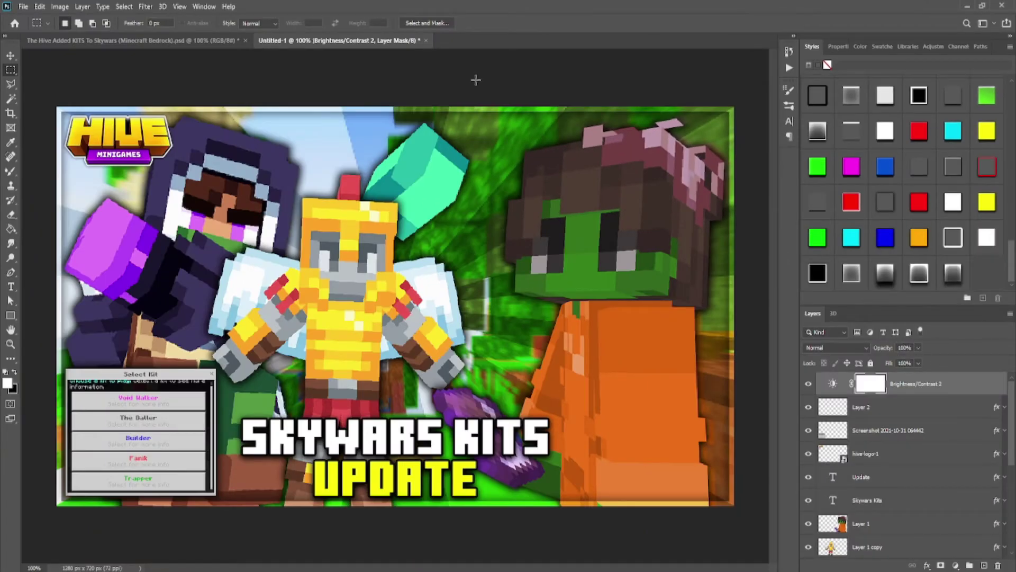
- Check the completed recreation in Untitled-1 against the original Skywars kits thumbnail
click(217, 43)
click(304, 52)
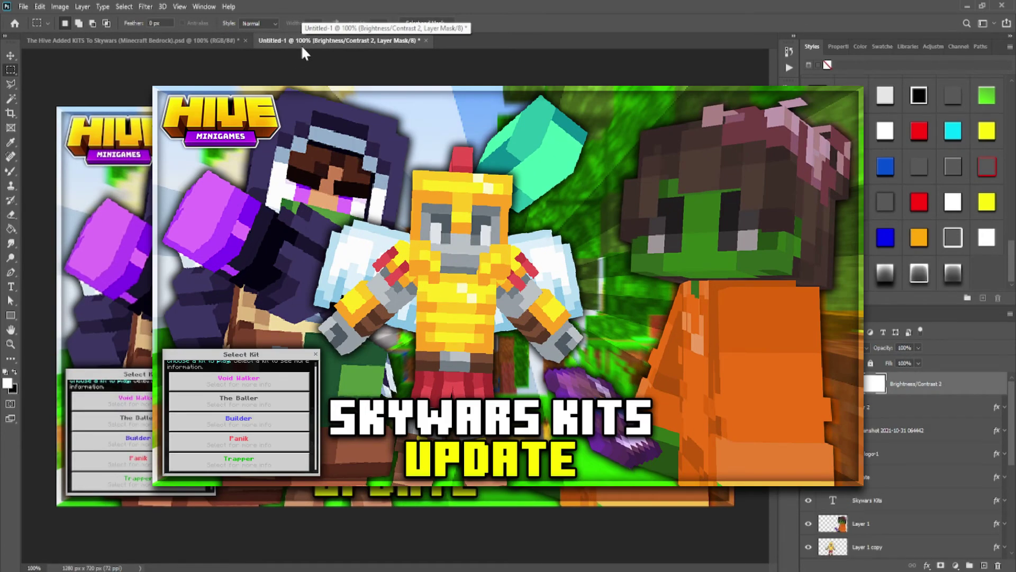
- Compare the original The Hive Added KITS To Skywars document with Untitled-1 by alternating between them, finishing on Untitled-1
click(199, 40)
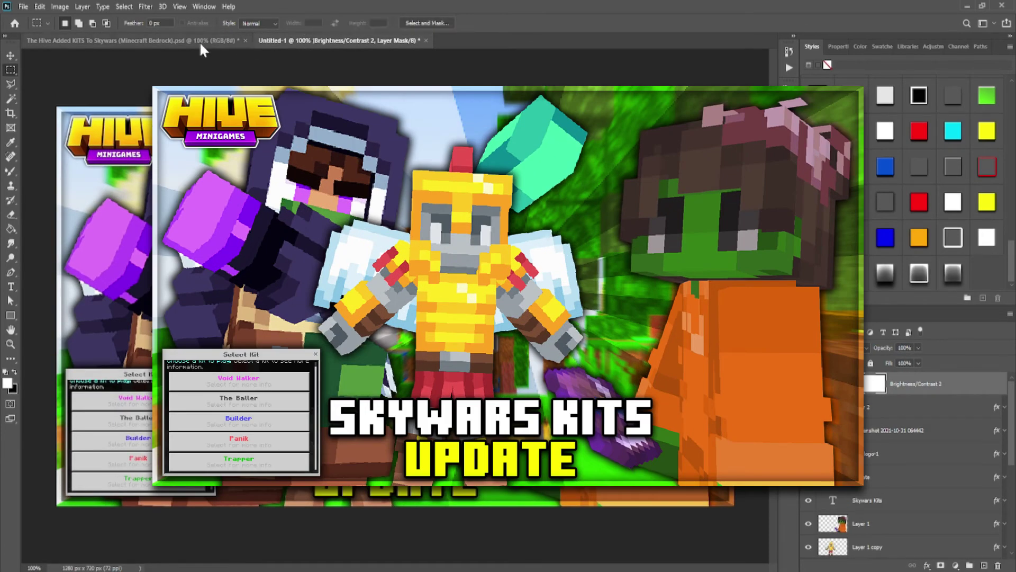
click(283, 46)
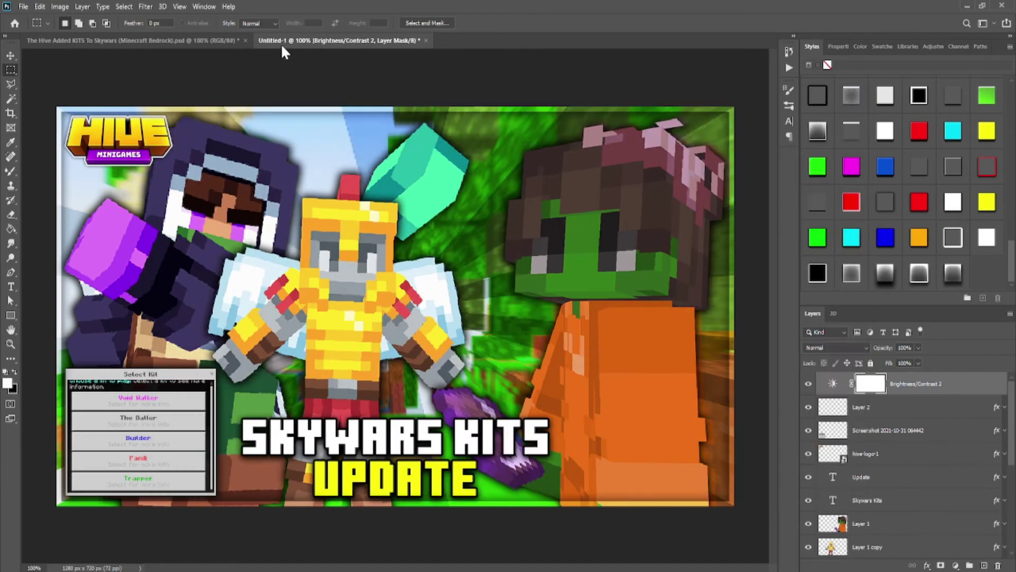
click(154, 37)
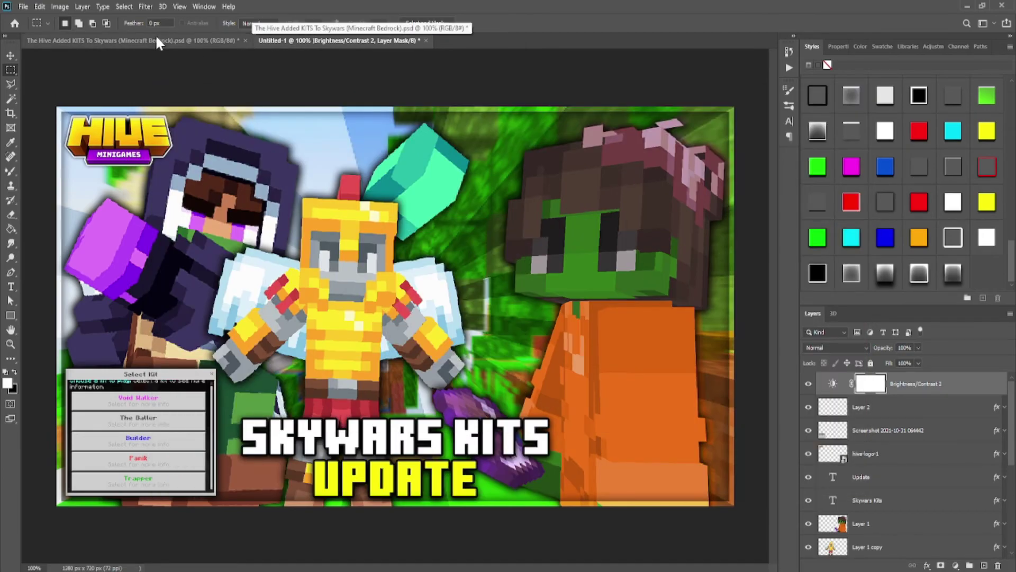
click(272, 39)
click(192, 39)
click(281, 40)
click(192, 37)
click(299, 38)
click(207, 39)
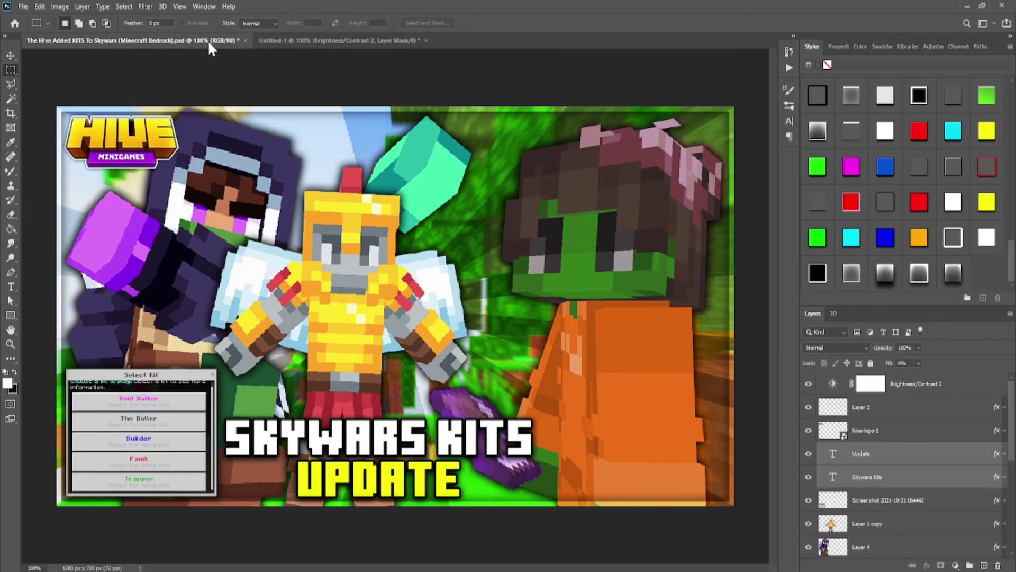
click(284, 38)
click(238, 41)
click(262, 40)
click(201, 40)
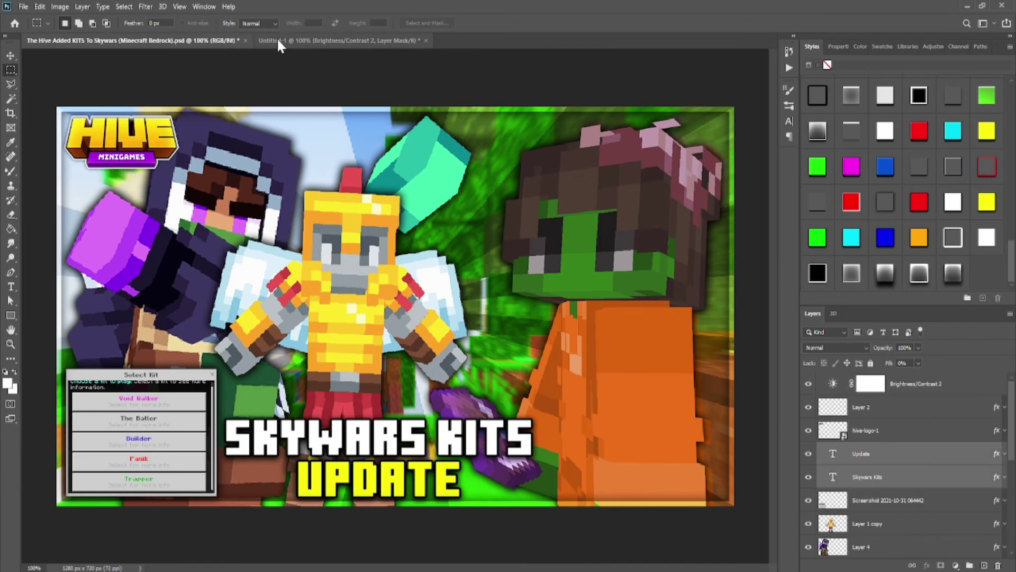
click(284, 36)
- Review the Update text layer's Drop Shadow, Color Overlay and Stroke settings in its layer style
right_click(868, 476)
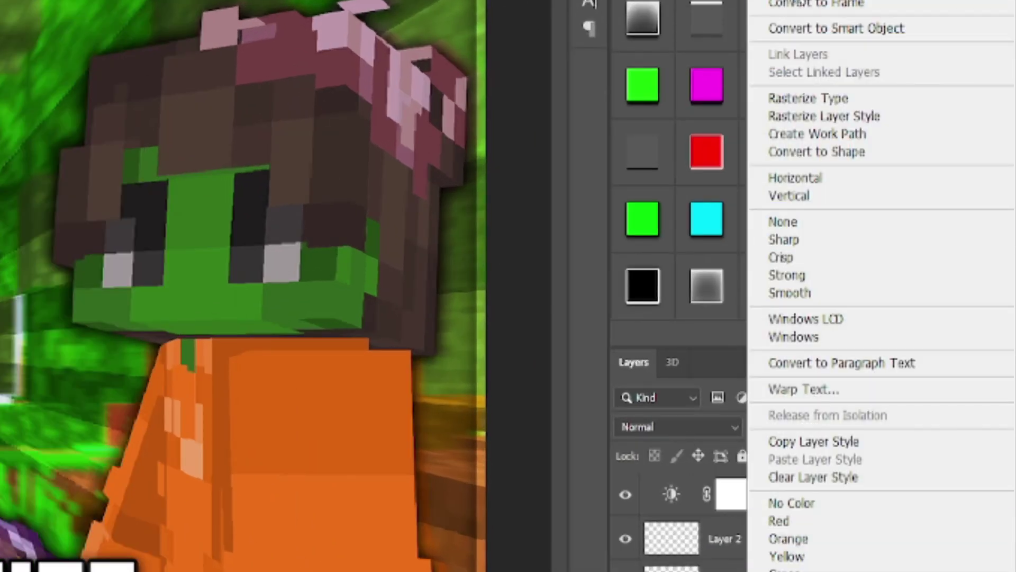
click(805, 1)
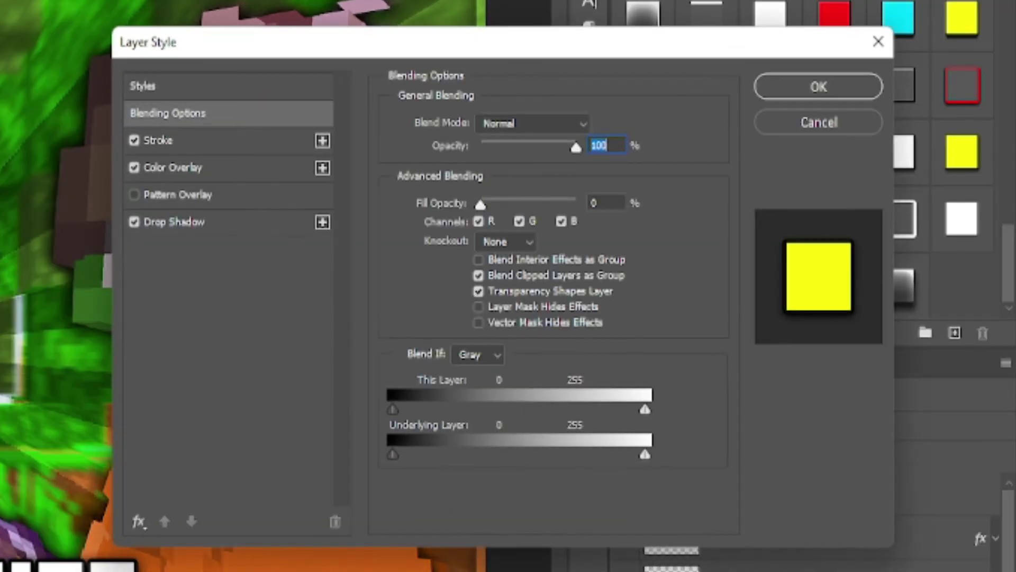
click(231, 225)
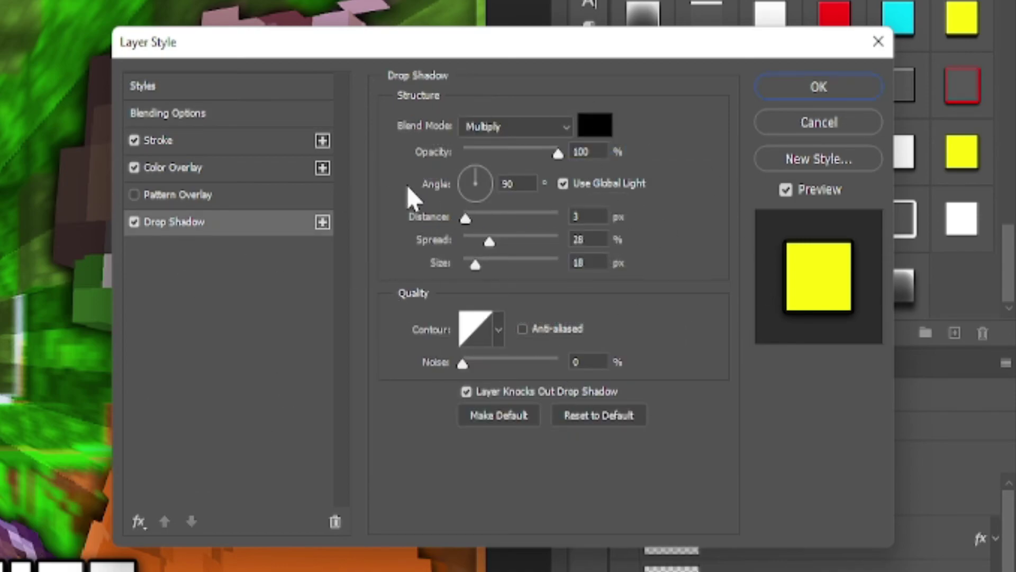
click(207, 167)
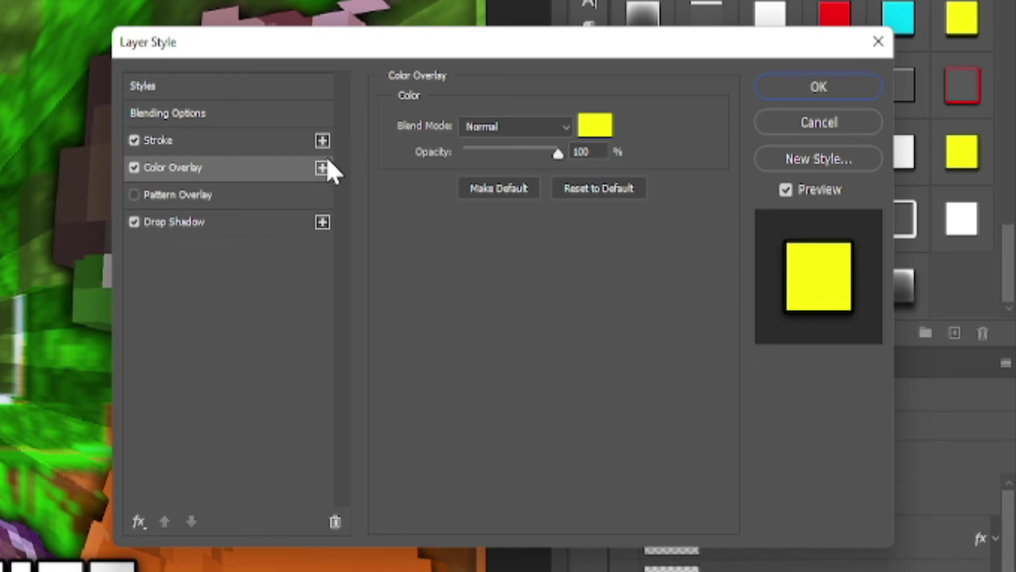
click(218, 141)
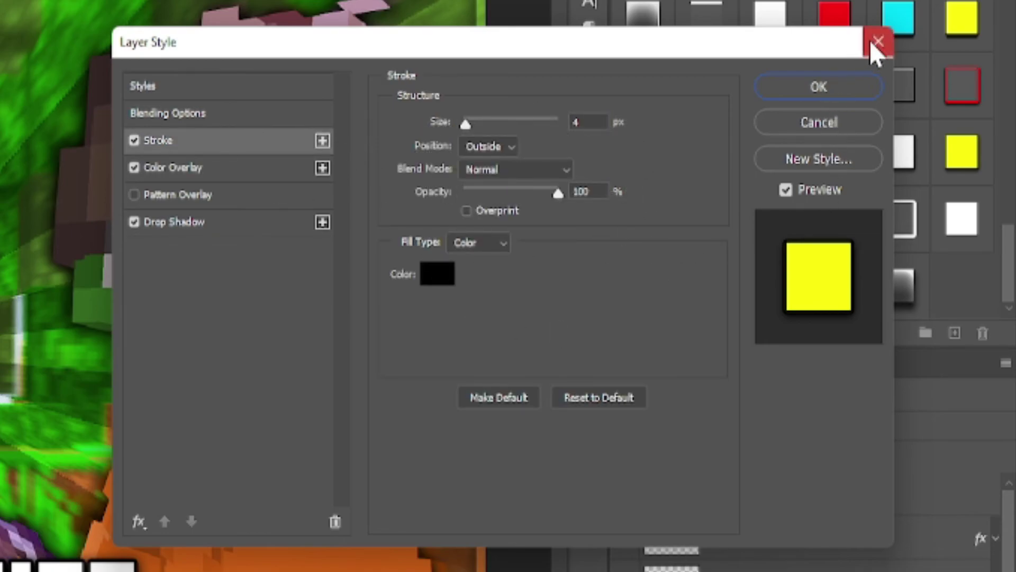
- Review the Skywars Kits text layer's Color Overlay and Drop Shadow settings, and close its layer style
click(238, 167)
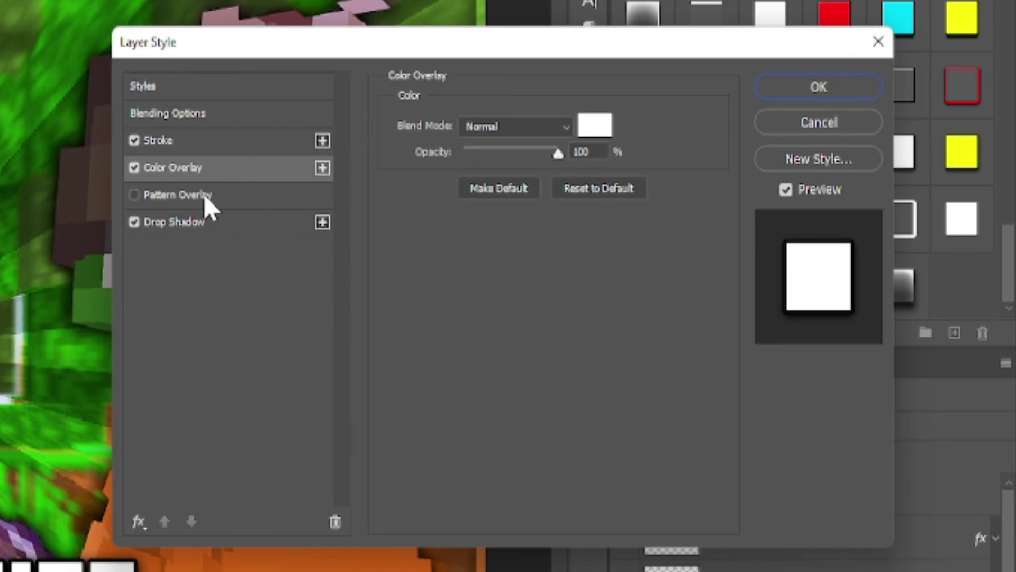
click(240, 225)
click(223, 167)
click(859, 95)
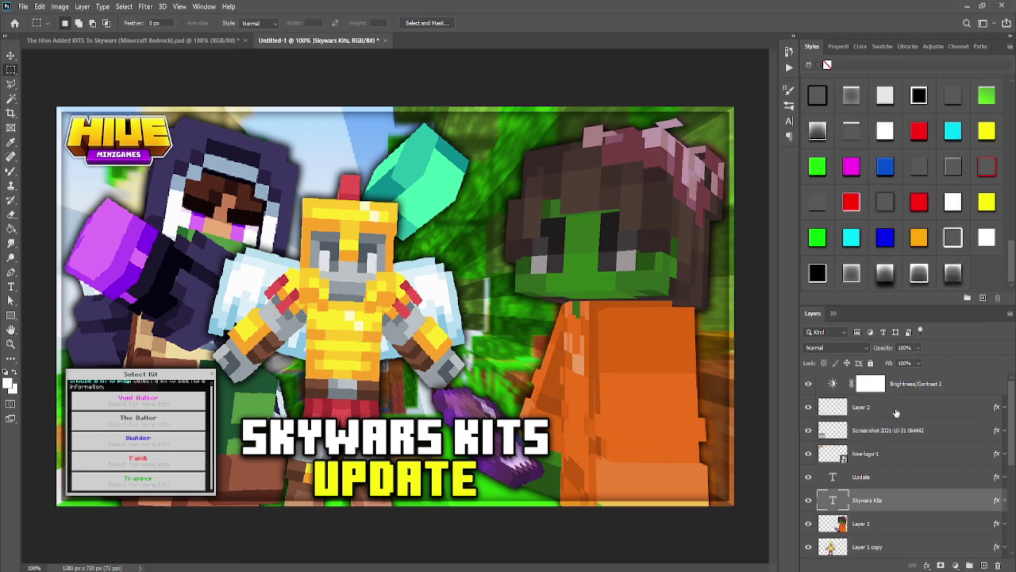